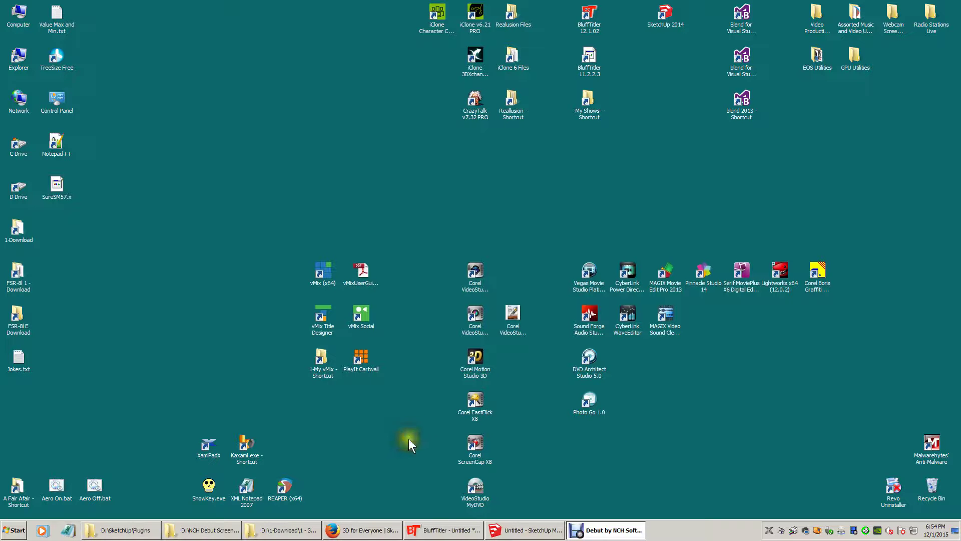
# Switch to Firefox, show the SketchUp product downloads page and locate the SketchUp Make 2016 entry in the English list
pyautogui.click(354, 531)
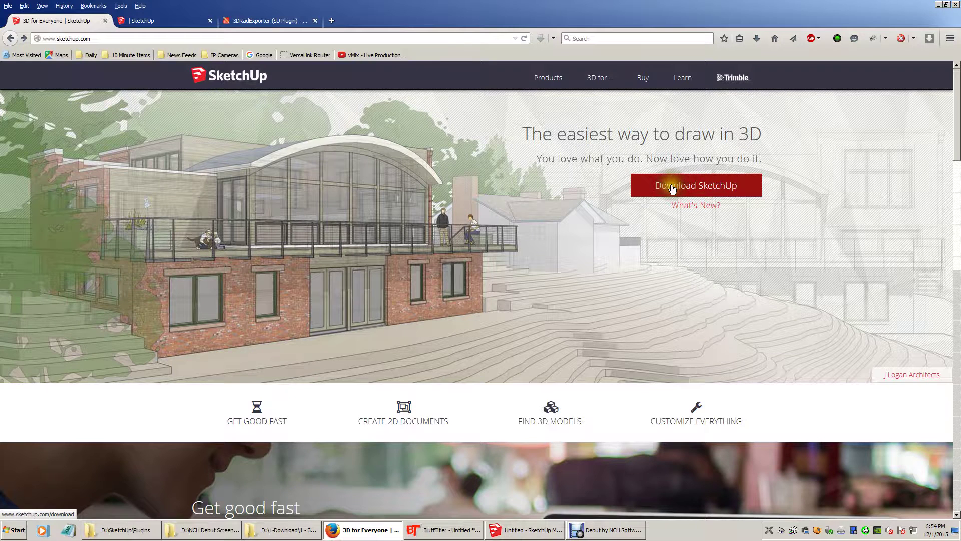
pyautogui.click(170, 16)
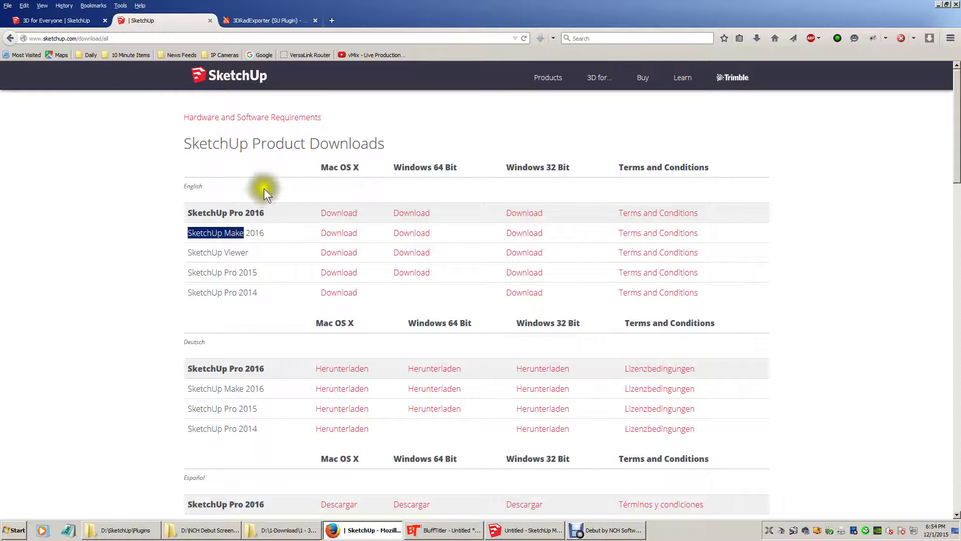
pyautogui.click(190, 231)
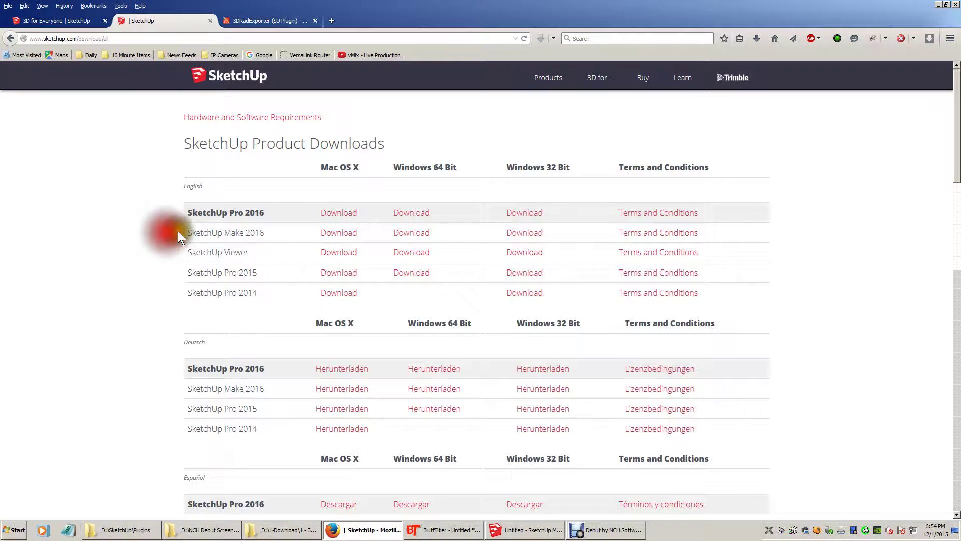
pyautogui.moveTo(190, 231); pyautogui.dragTo(243, 232)
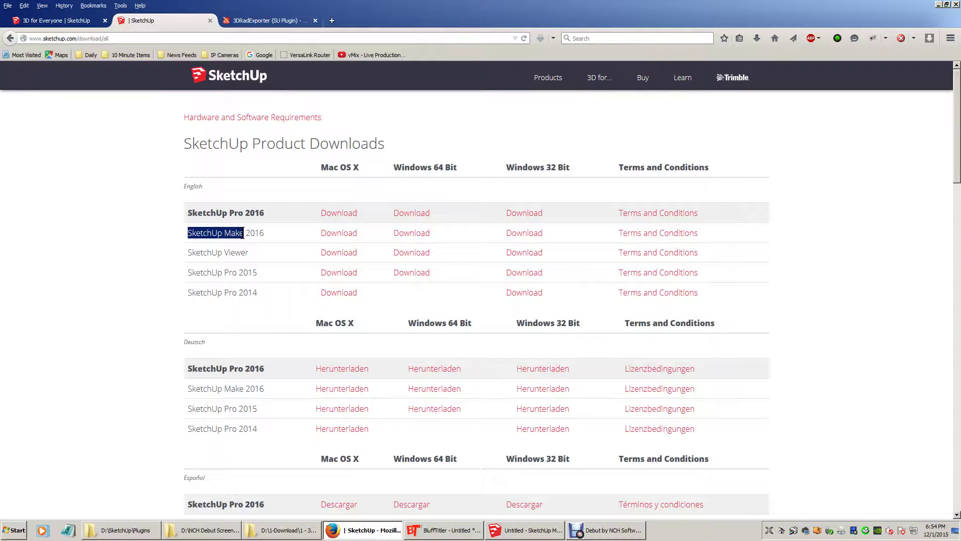
pyautogui.click(184, 273)
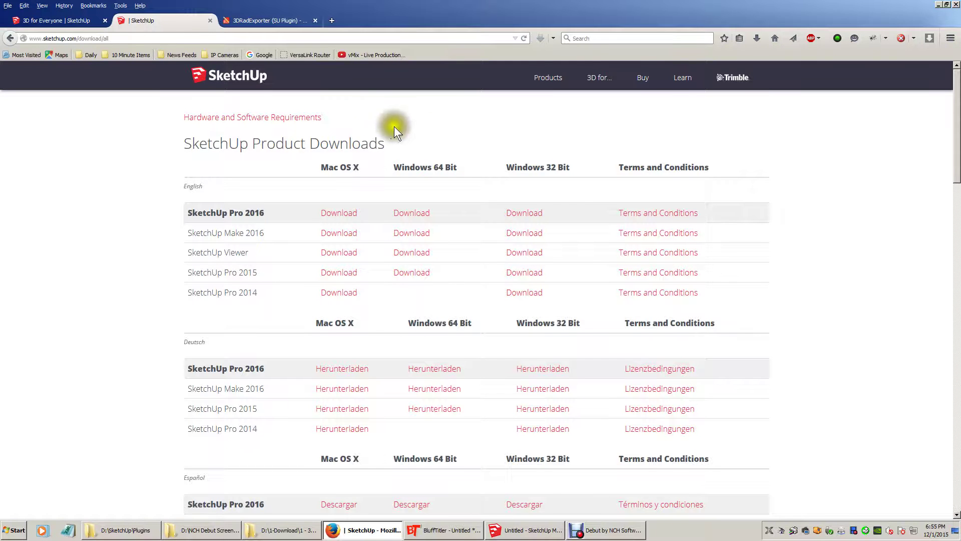
# Review the Google results for "3D Rad Exporter sketchup plugin" and open the Ruby Library Depot page for 3DRadExporter with its download link
pyautogui.click(244, 20)
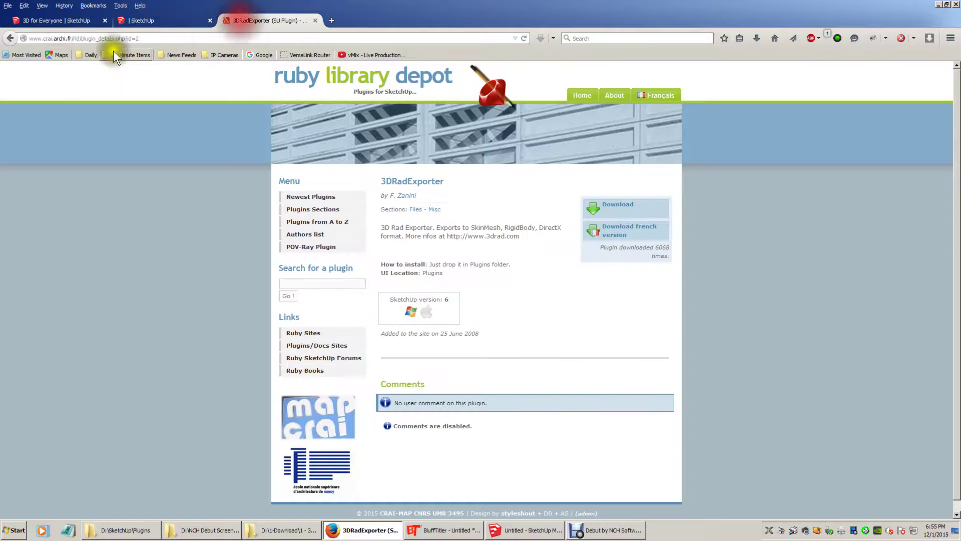
pyautogui.click(10, 38)
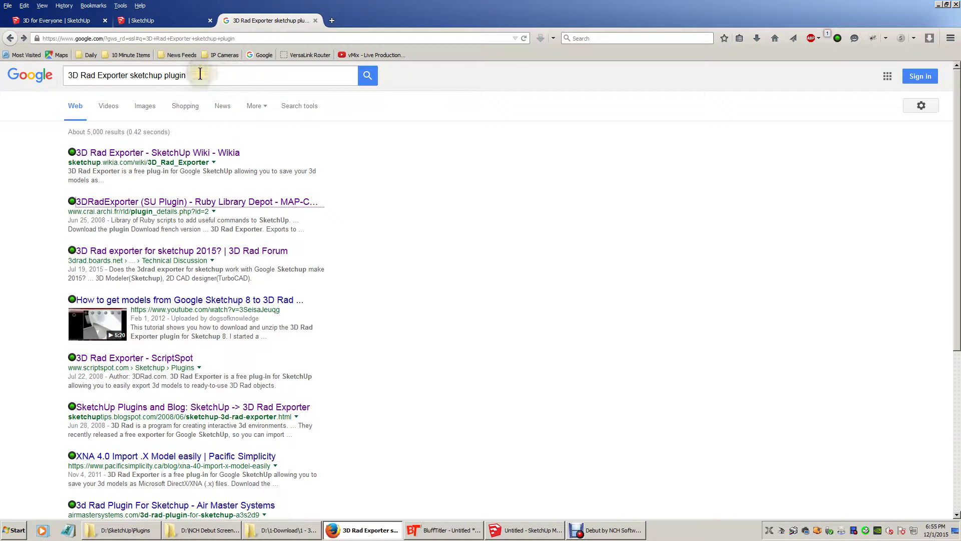
pyautogui.moveTo(201, 74); pyautogui.dragTo(58, 77)
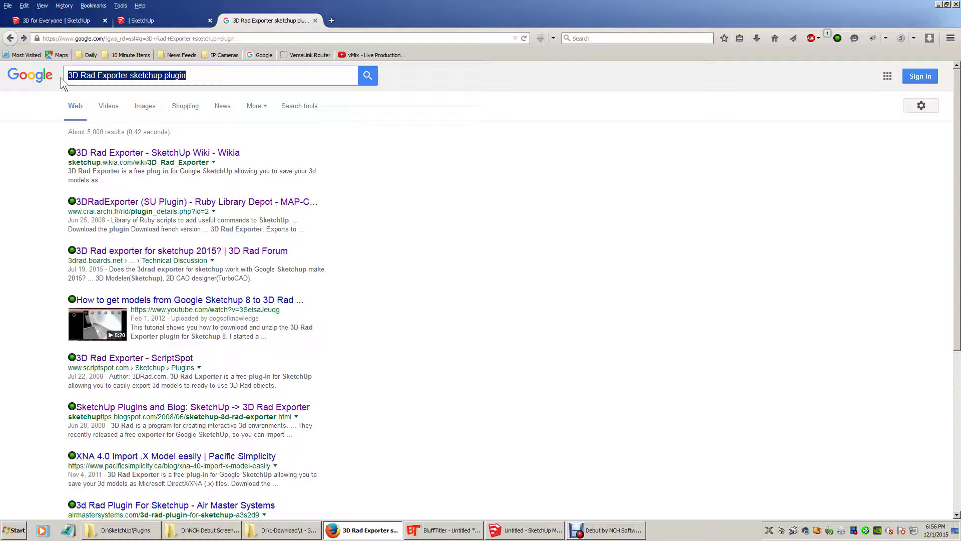
pyautogui.moveTo(71, 77); pyautogui.dragTo(200, 76)
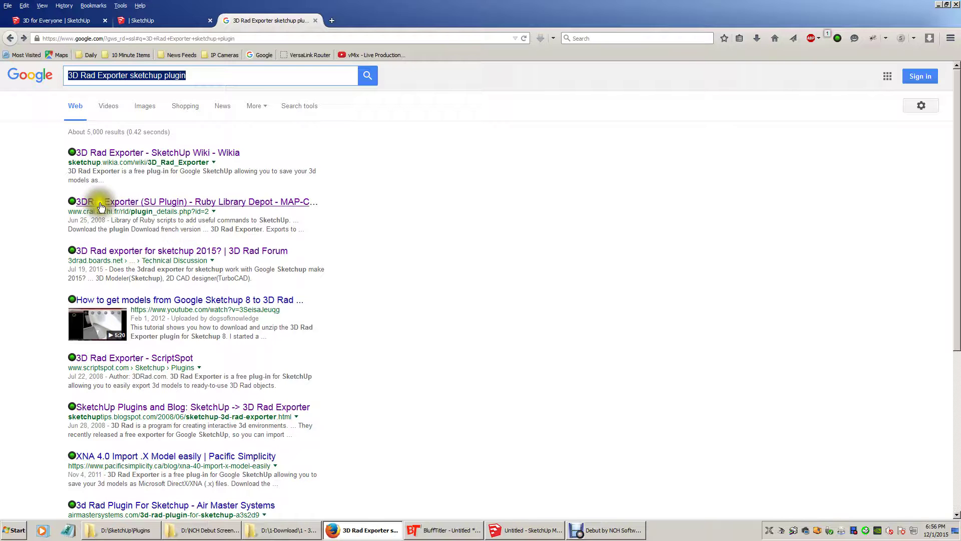
pyautogui.click(145, 203)
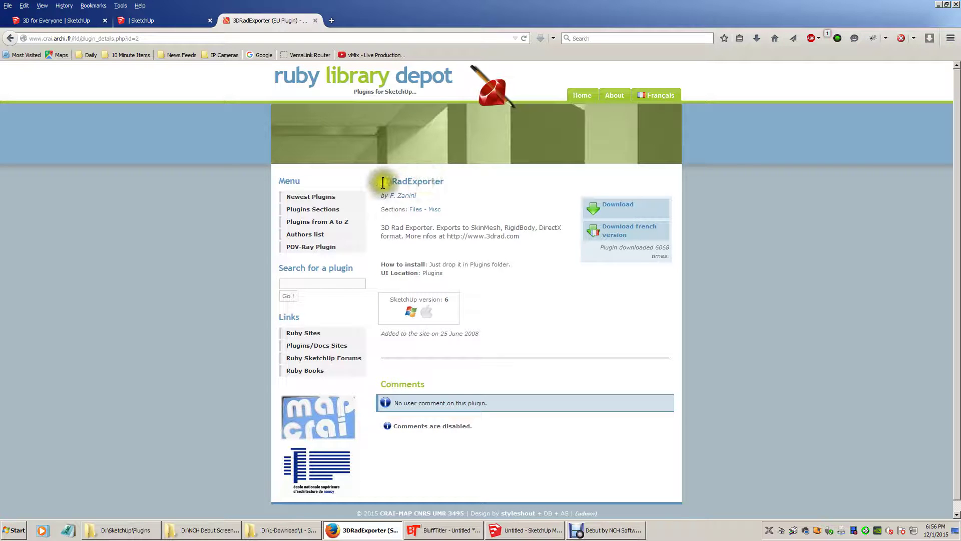
pyautogui.click(613, 210)
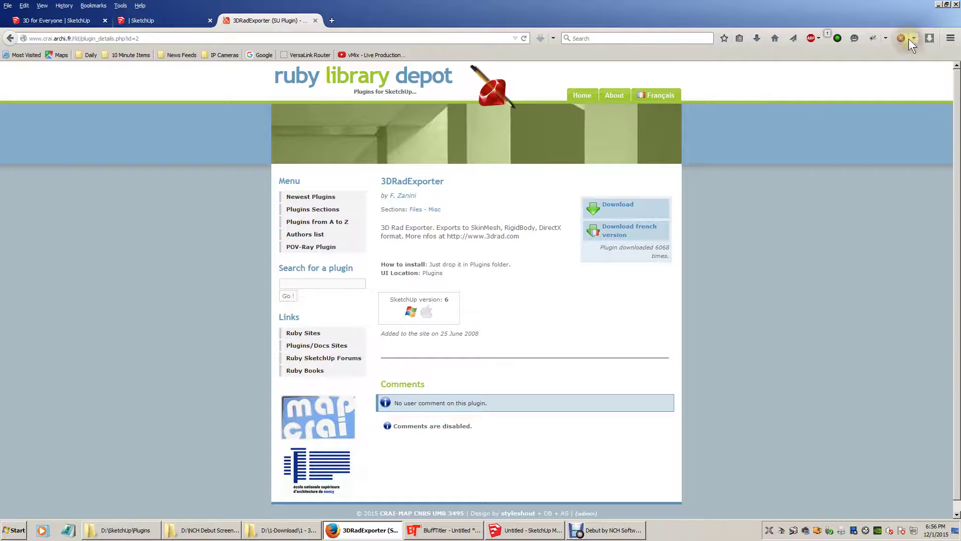
# Switch to the 3DRadDirectXExporter download folder in Explorer and view the extraction option for 3DRadDirectXExporter.zip
pyautogui.click(939, 5)
pyautogui.click(365, 250)
pyautogui.click(279, 529)
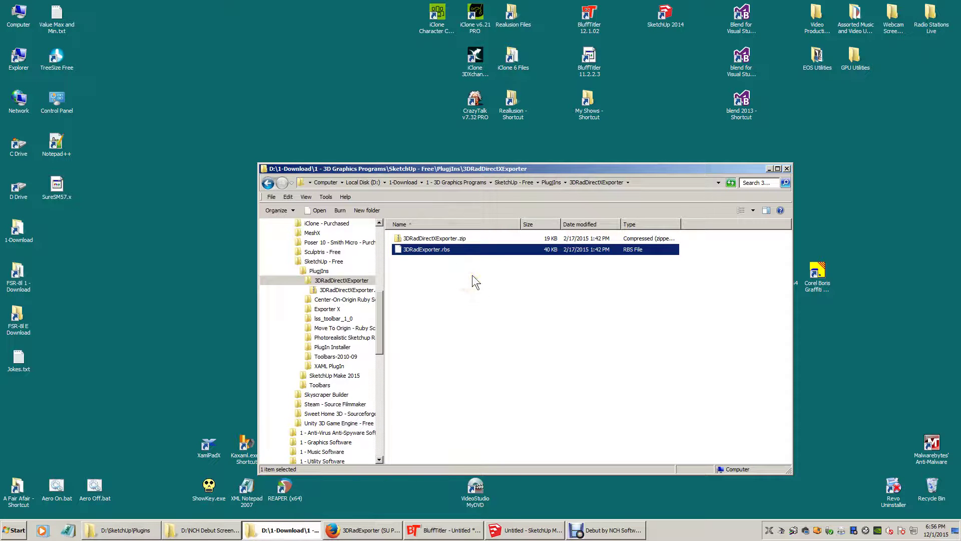
pyautogui.click(437, 239)
pyautogui.click(467, 242)
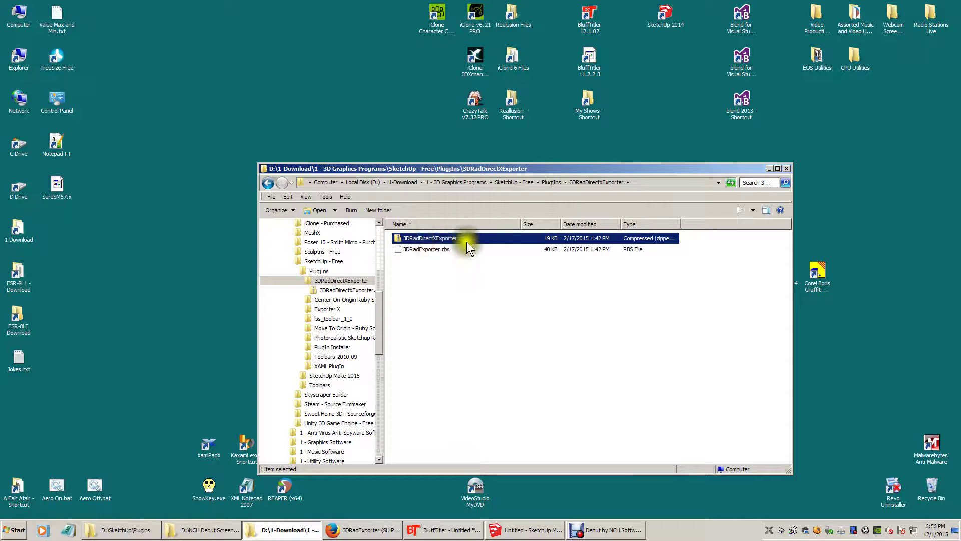
pyautogui.rightClick(417, 237)
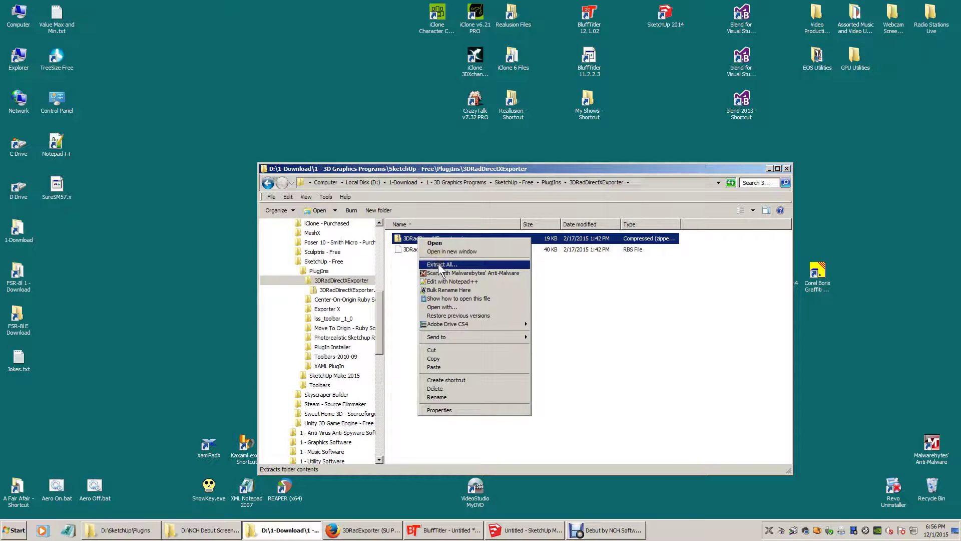
pyautogui.click(576, 295)
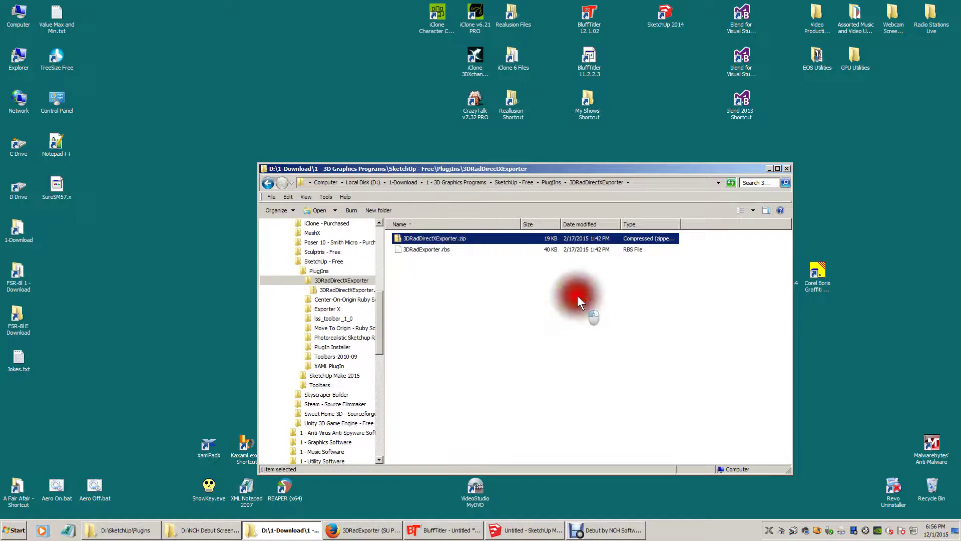
# Copy the extracted 3DRadExporter.rbs file from the download folder and put that folder window away
pyautogui.click(426, 250)
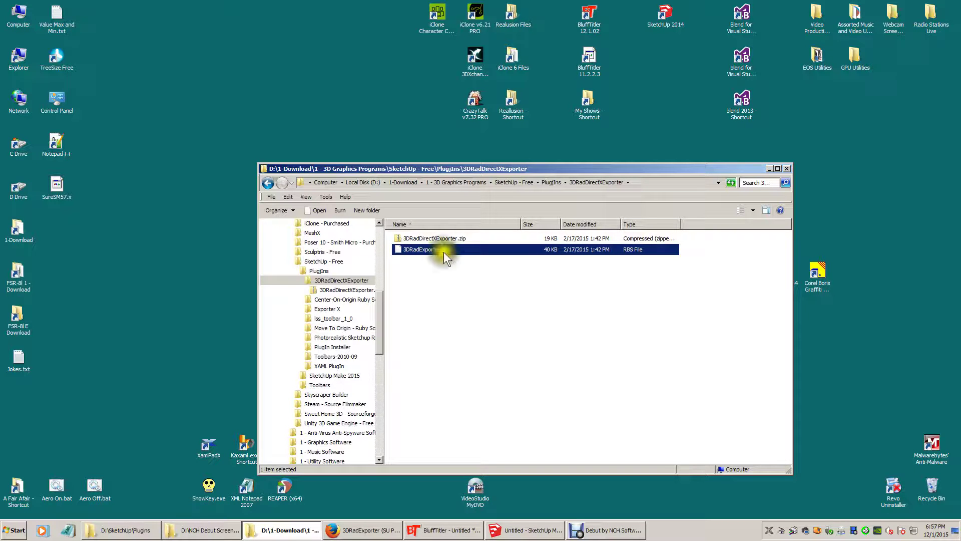
pyautogui.click(417, 249)
pyautogui.click(442, 291)
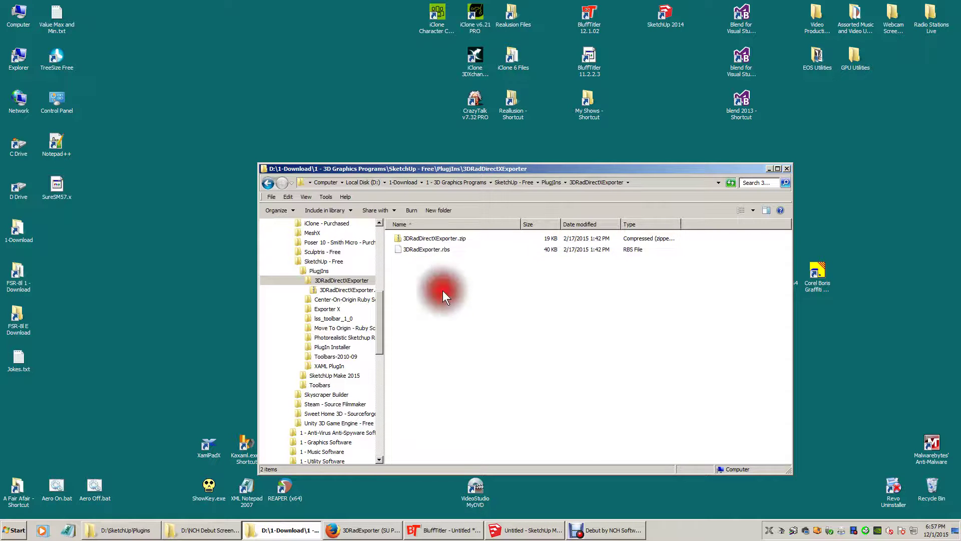
pyautogui.click(425, 251)
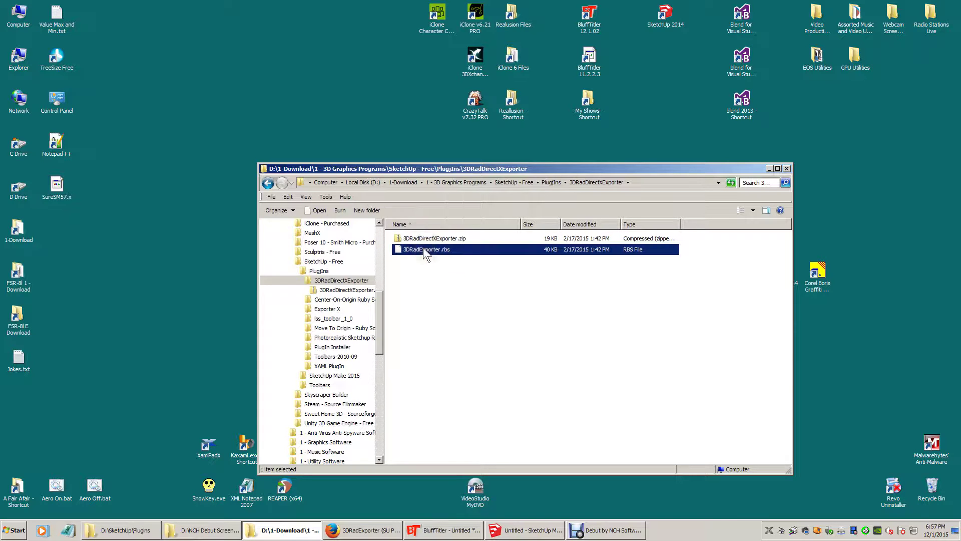
pyautogui.rightClick(423, 249)
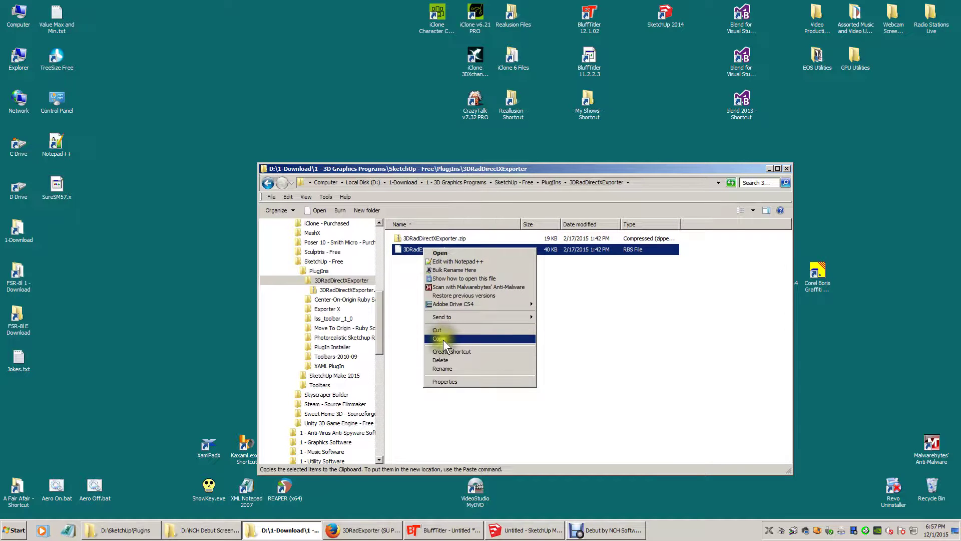
pyautogui.click(770, 169)
# Open the Plugins folder inside D:\SketchUp, check for 3DRadExporter.rbs and close the folder window
pyautogui.click(132, 531)
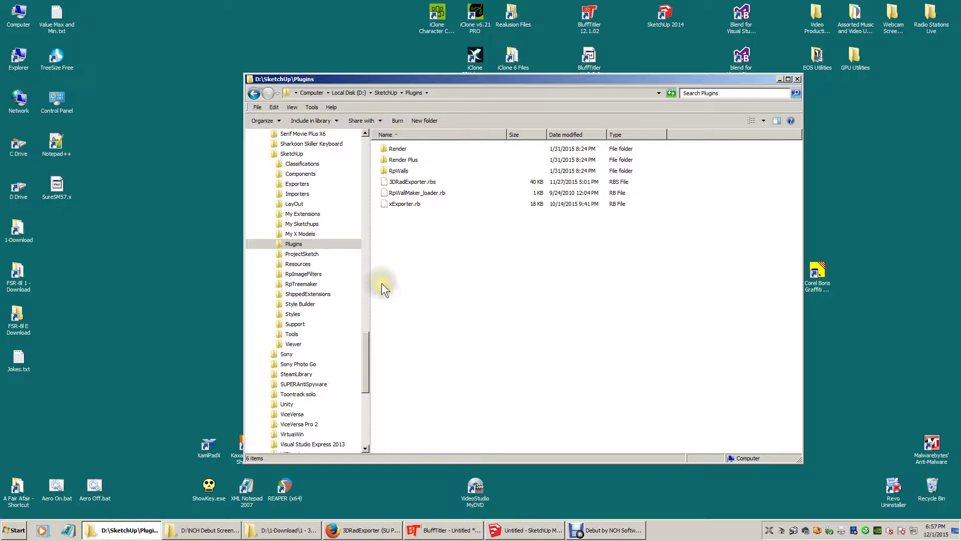
pyautogui.click(293, 154)
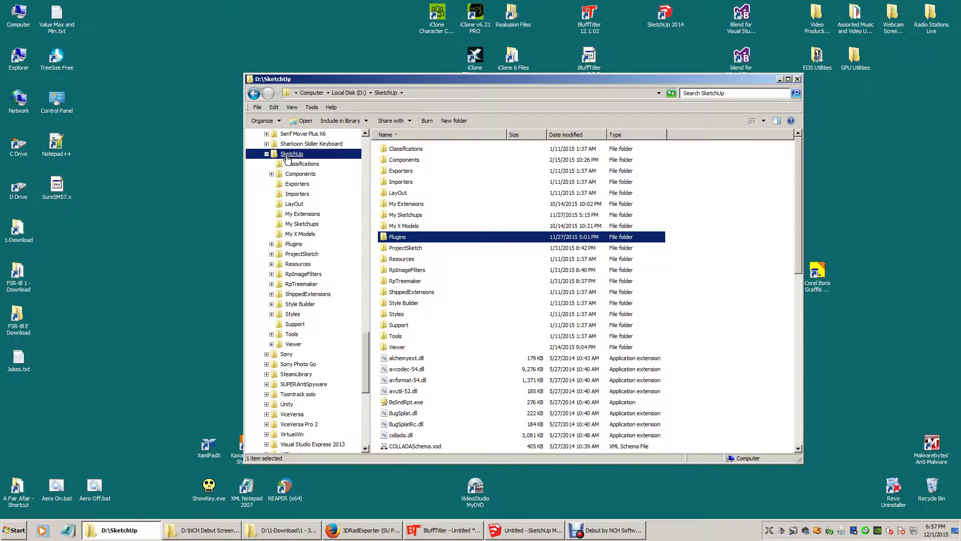
pyautogui.click(293, 156)
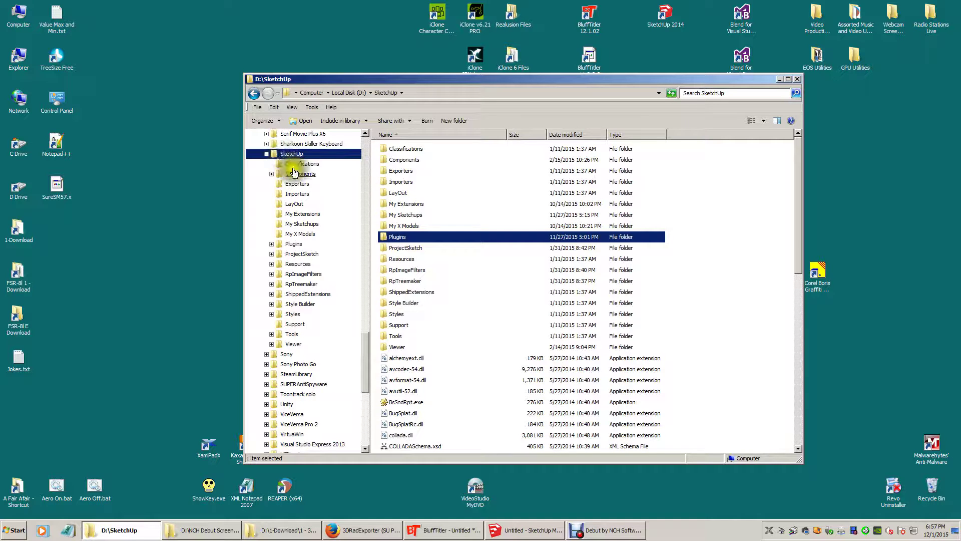
pyautogui.click(293, 245)
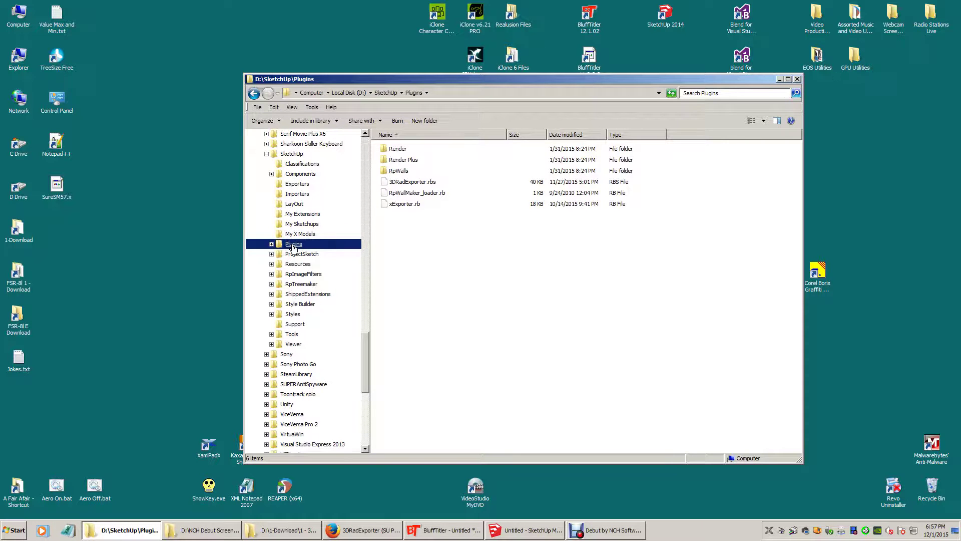
pyautogui.click(429, 249)
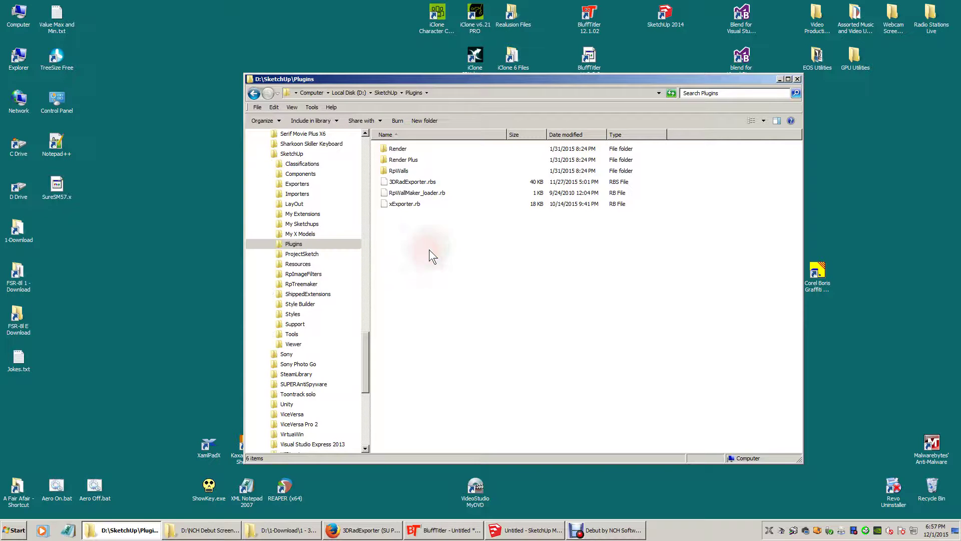
pyautogui.rightClick(429, 250)
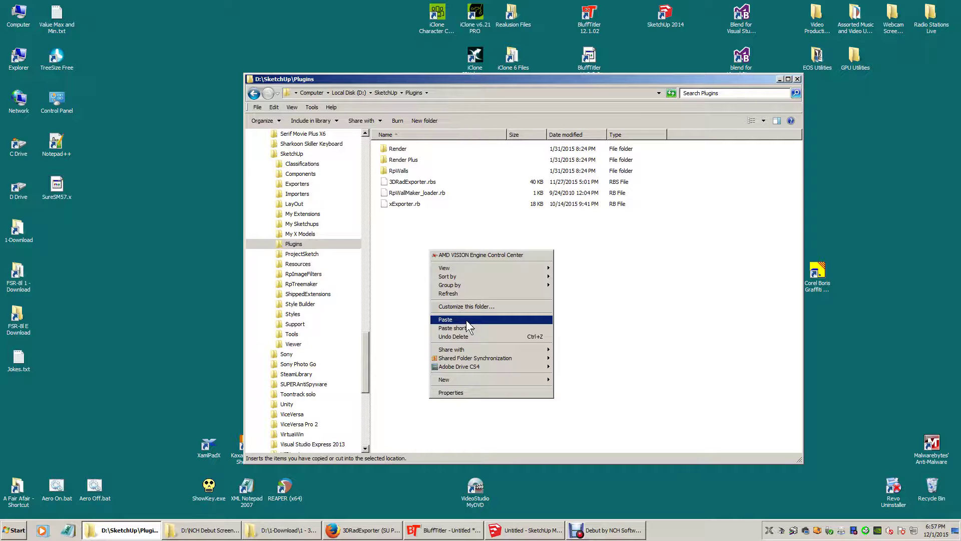
pyautogui.click(409, 182)
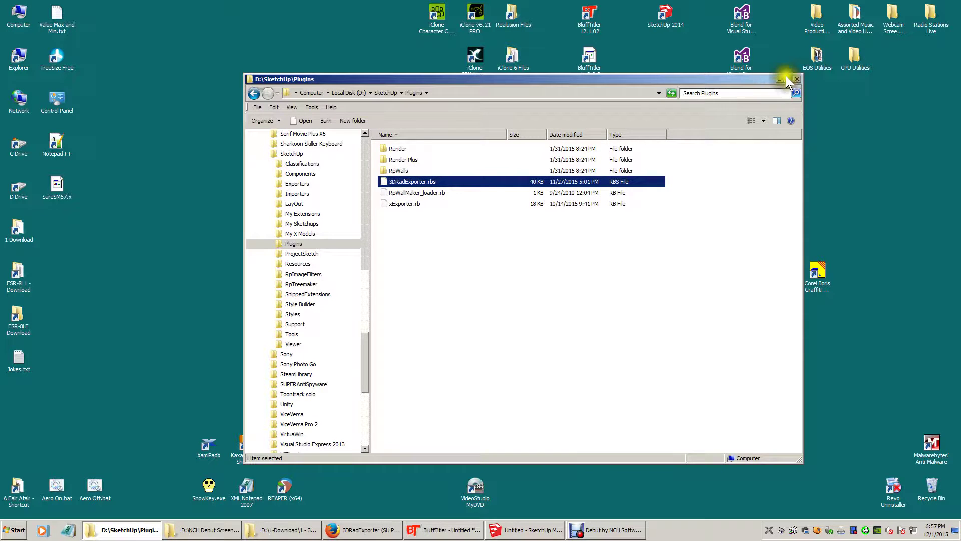
pyautogui.click(799, 77)
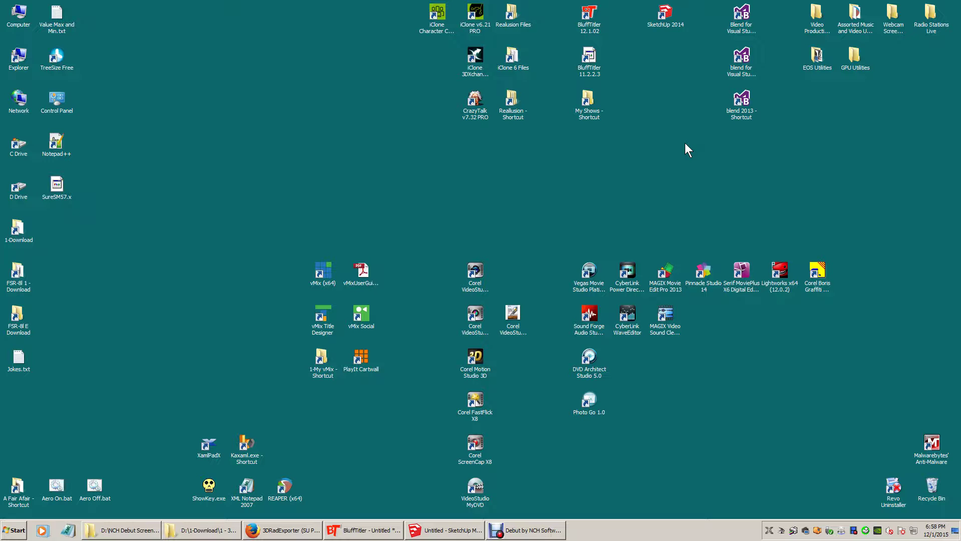
# Switch to SketchUp and examine the 3D Rad plugin's export options, including the generic DirectX file exports
pyautogui.click(577, 175)
pyautogui.click(575, 173)
pyautogui.click(553, 183)
pyautogui.click(452, 530)
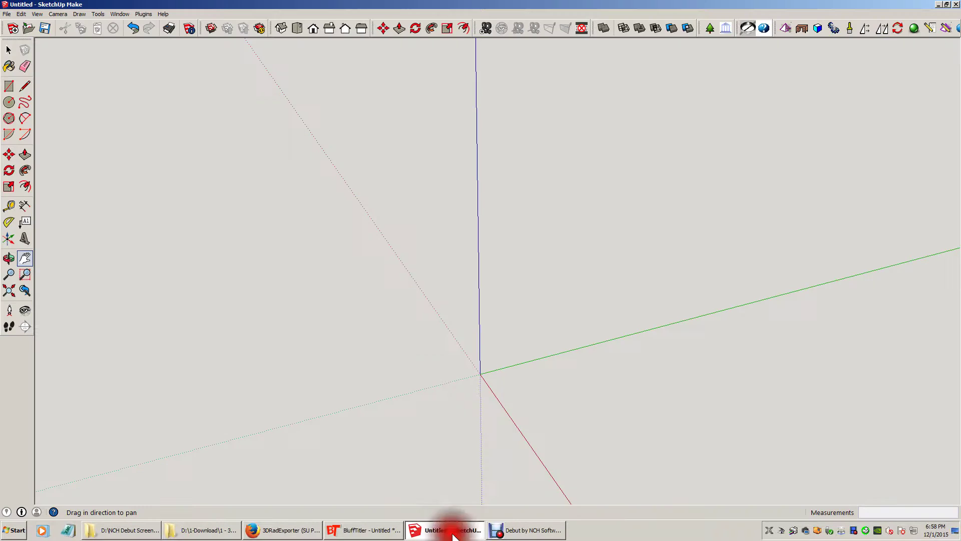
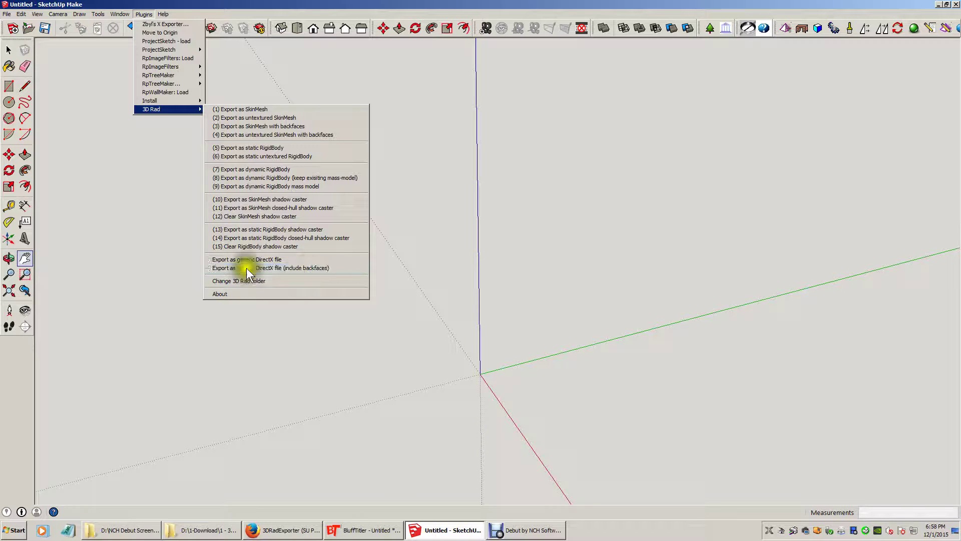
pyautogui.click(153, 262)
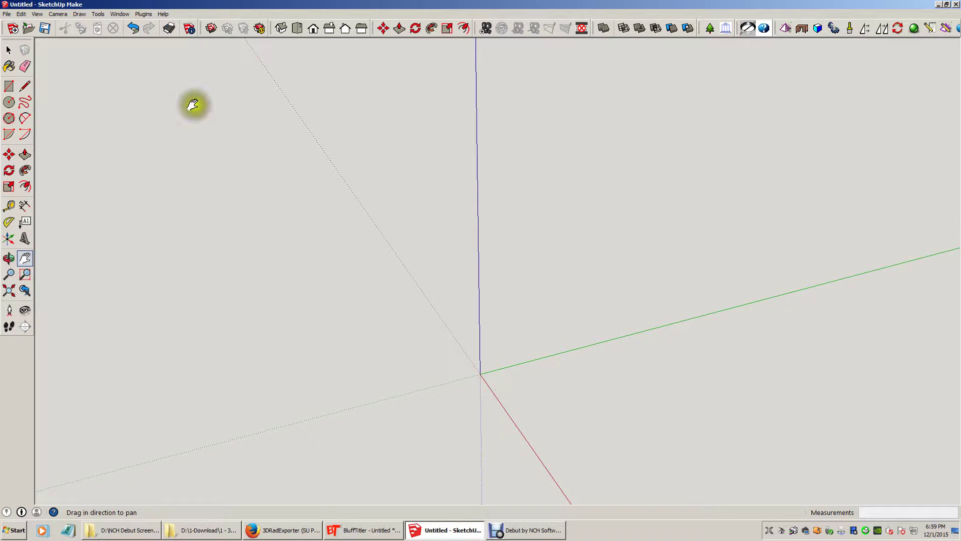
# Open 3D Warehouse to get models and maximize its window
pyautogui.click(211, 28)
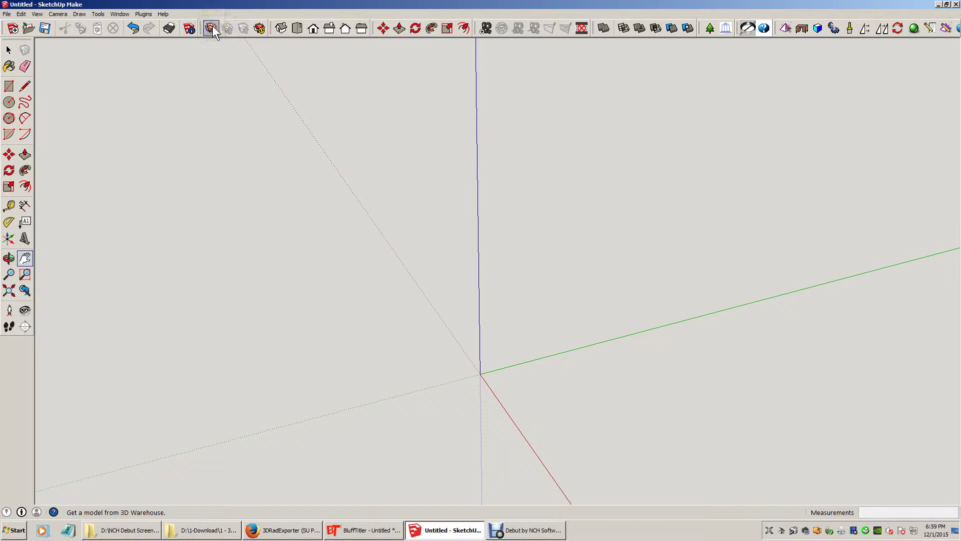
pyautogui.click(6, 14)
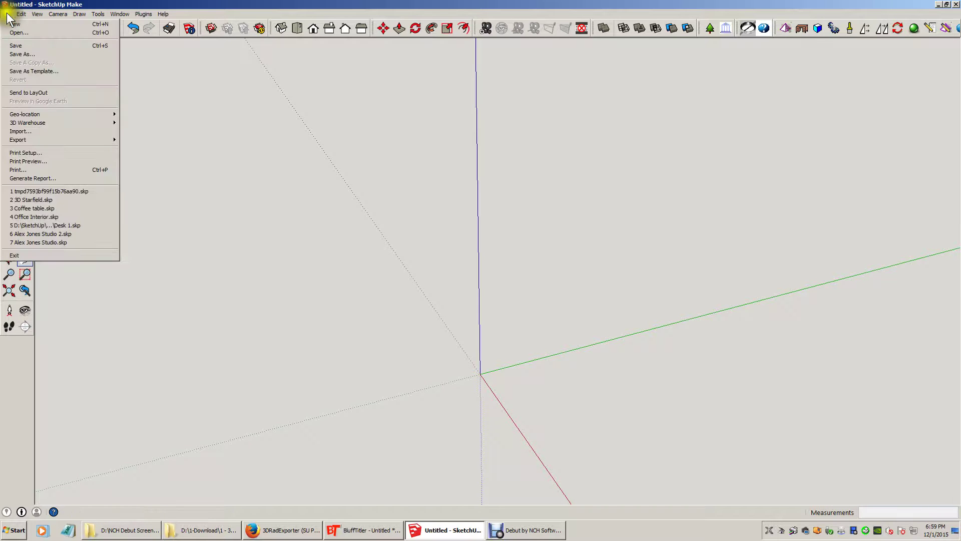
pyautogui.moveTo(20, 123)
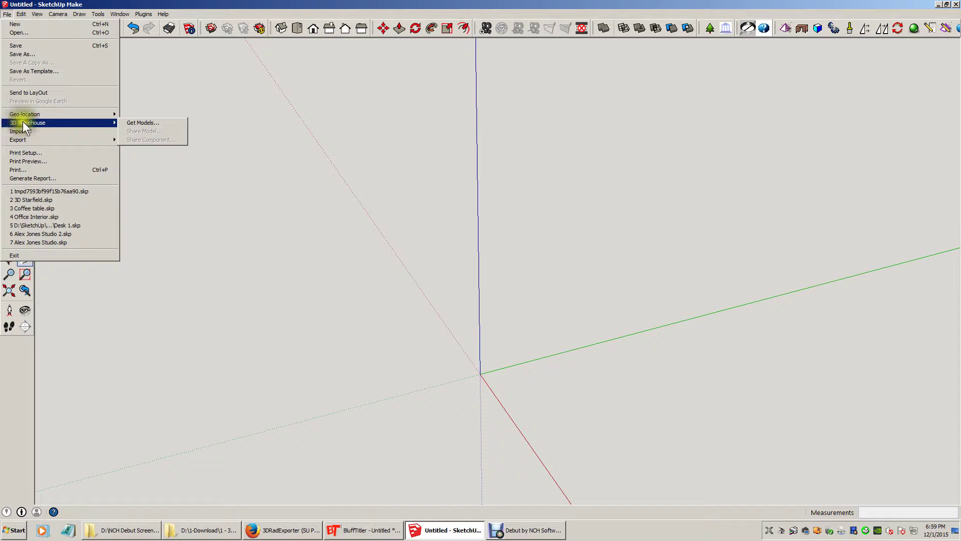
pyautogui.click(146, 125)
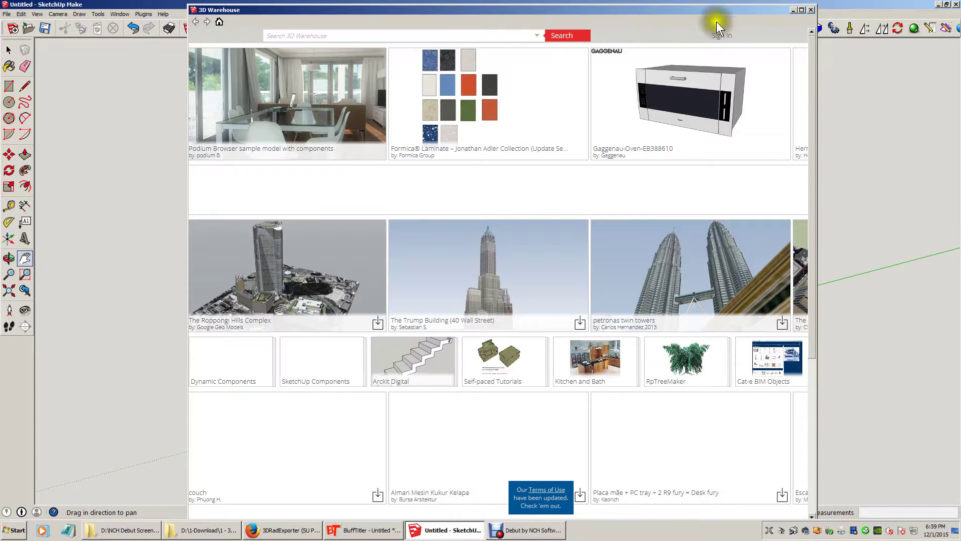
pyautogui.click(801, 10)
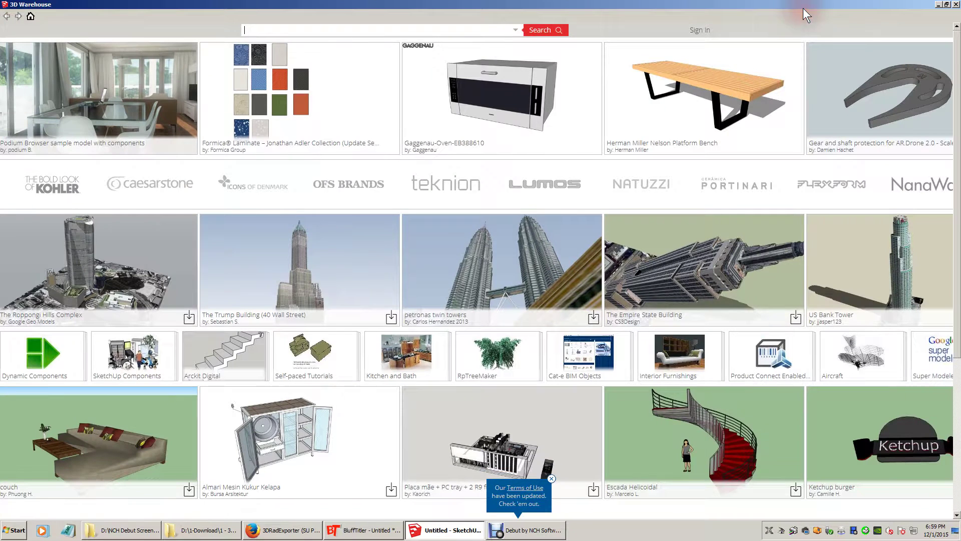
# Search the 3D Warehouse for "microphone"
pyautogui.moveTo(304, 197)
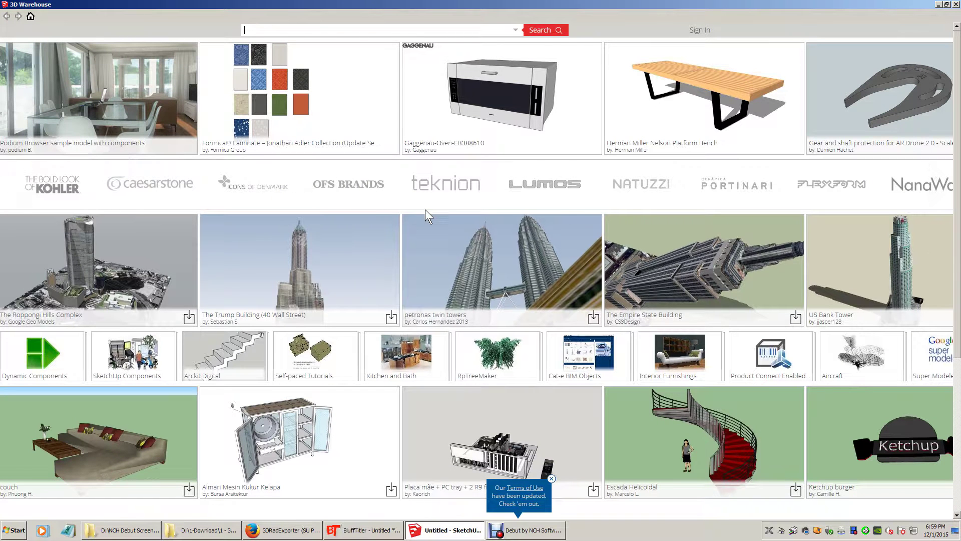
pyautogui.moveTo(552, 231)
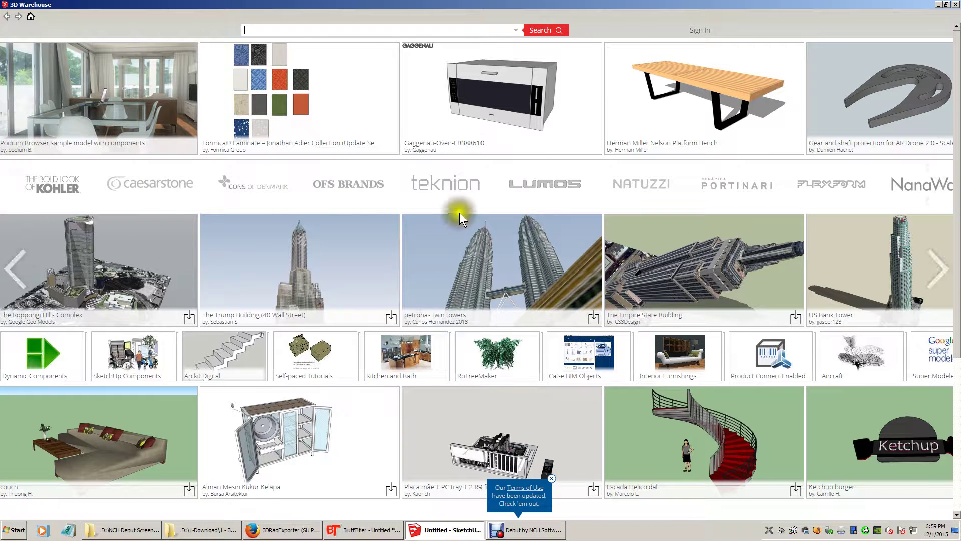
pyautogui.moveTo(422, 127)
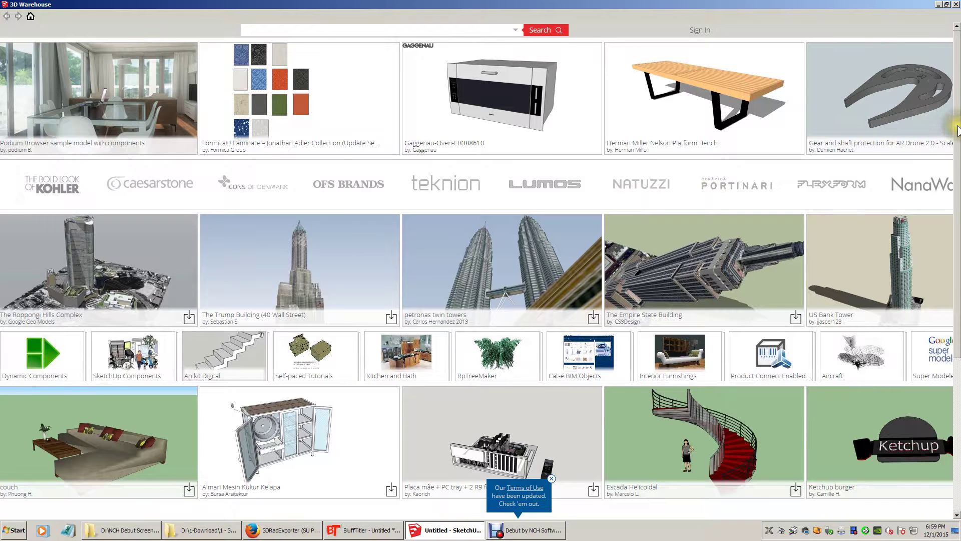
pyautogui.scroll(-4, 935, 137)
pyautogui.scroll(4, 746, 134)
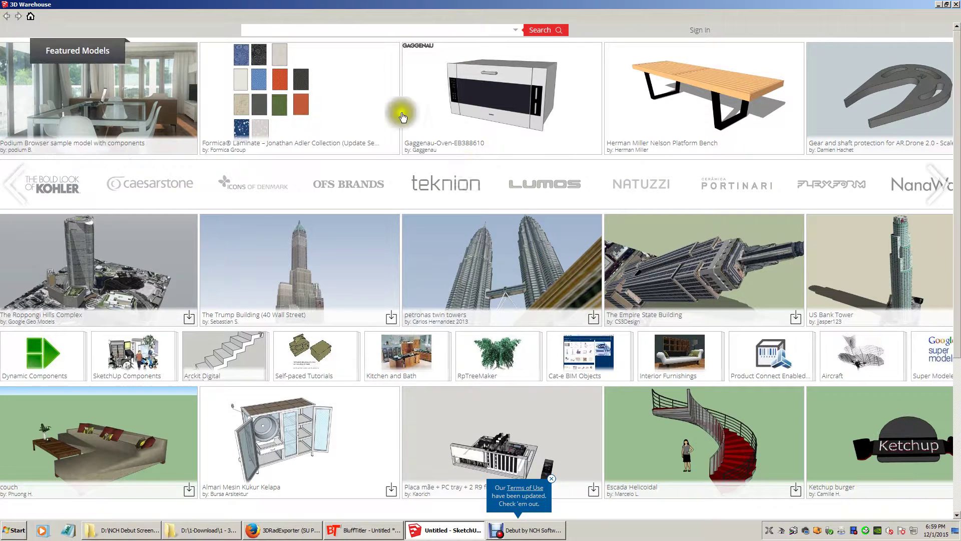
pyautogui.click(298, 30)
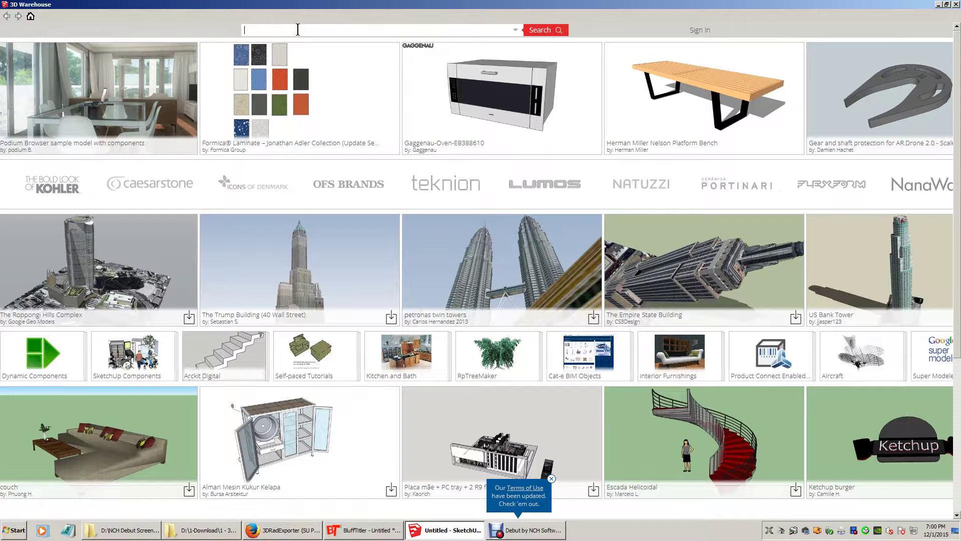
pyautogui.write('microphone')
pyautogui.press('Return')
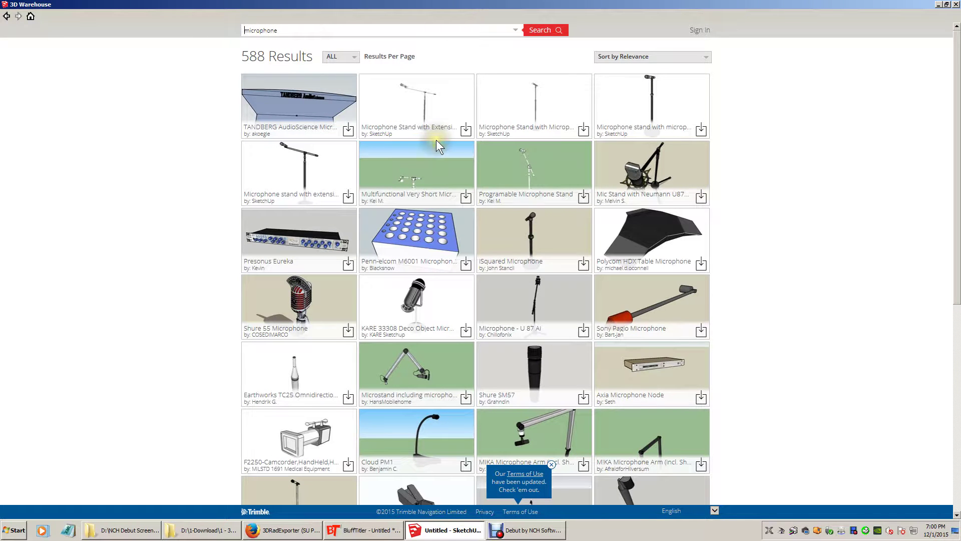
# Look through the microphone models and narrow the search to "microphone sm57"
pyautogui.click(958, 100)
pyautogui.moveTo(957, 101); pyautogui.dragTo(958, 295)
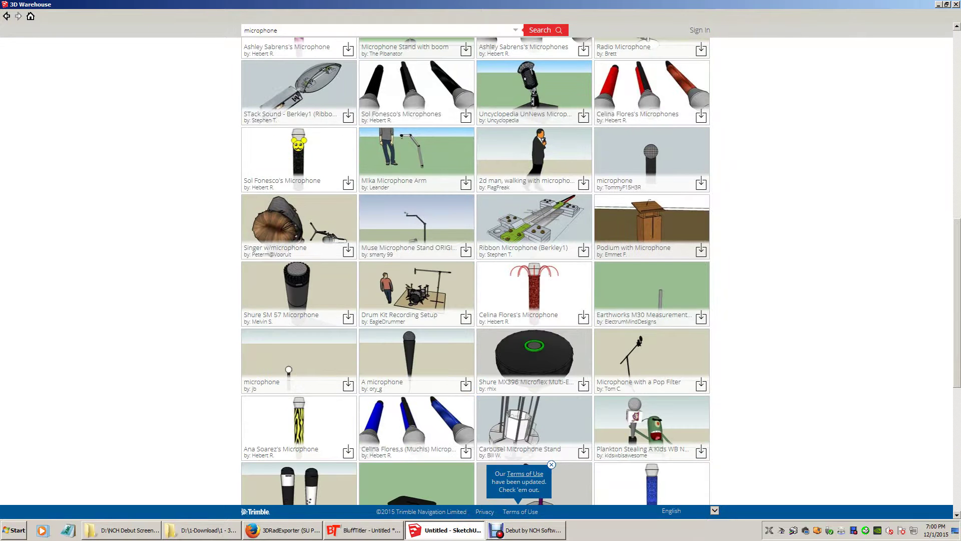
pyautogui.moveTo(957, 300); pyautogui.dragTo(948, 32)
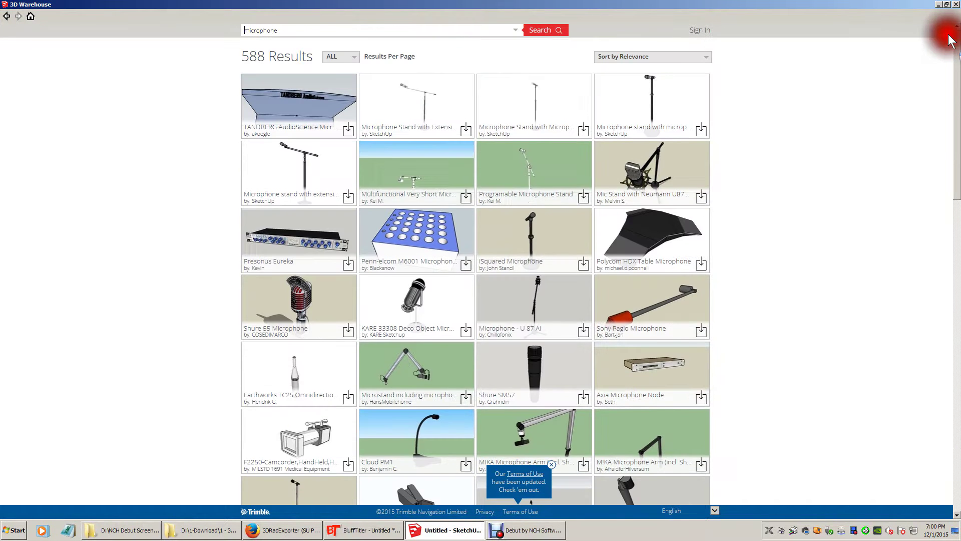
pyautogui.click(322, 30)
pyautogui.write('sm')
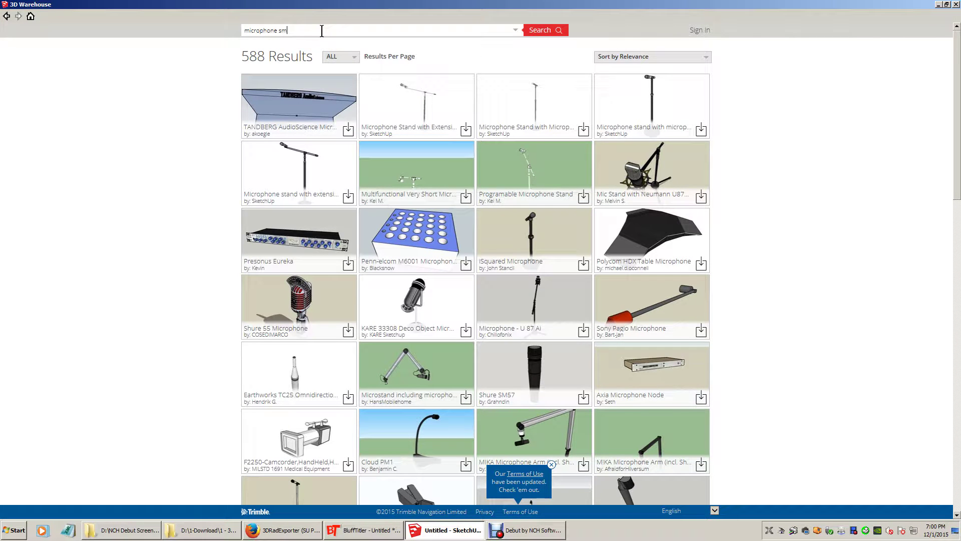
pyautogui.write('57')
pyautogui.press('Return')
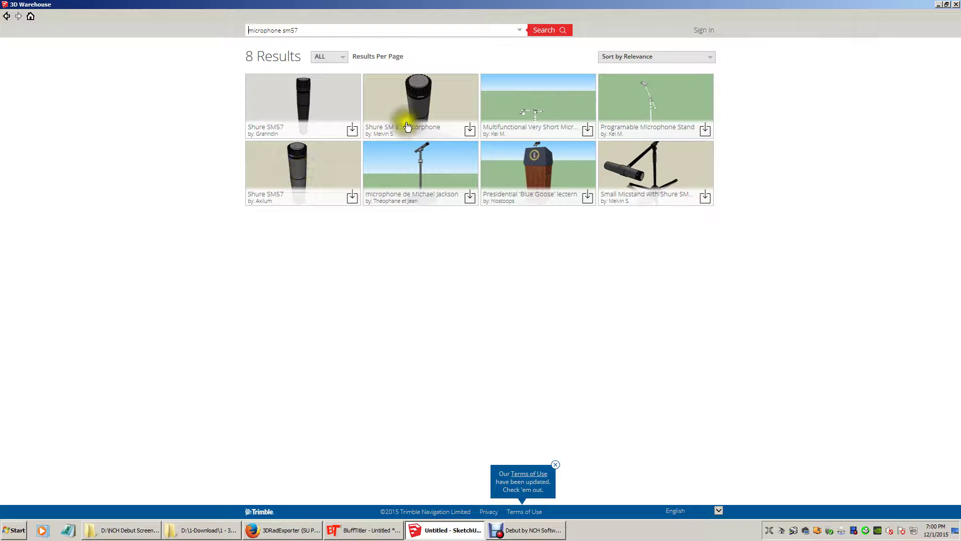
# Download the Shure SM 57 Micorphone model directly into the SketchUp model and place it at the origin
pyautogui.click(413, 103)
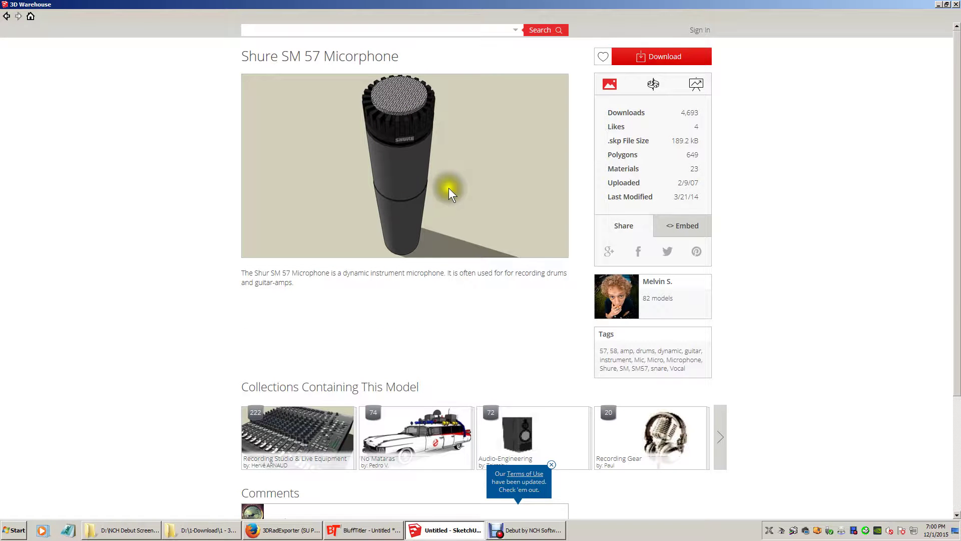
pyautogui.click(649, 58)
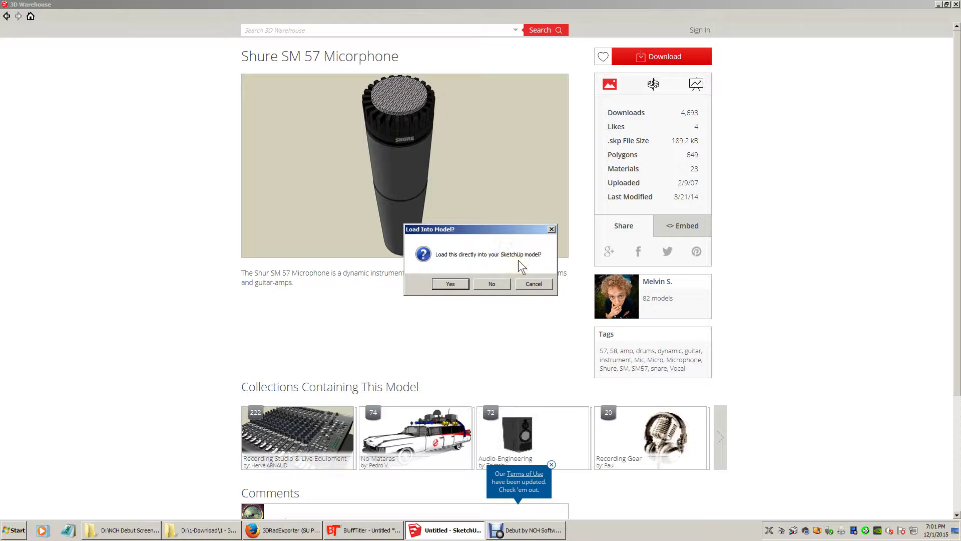
pyautogui.click(449, 284)
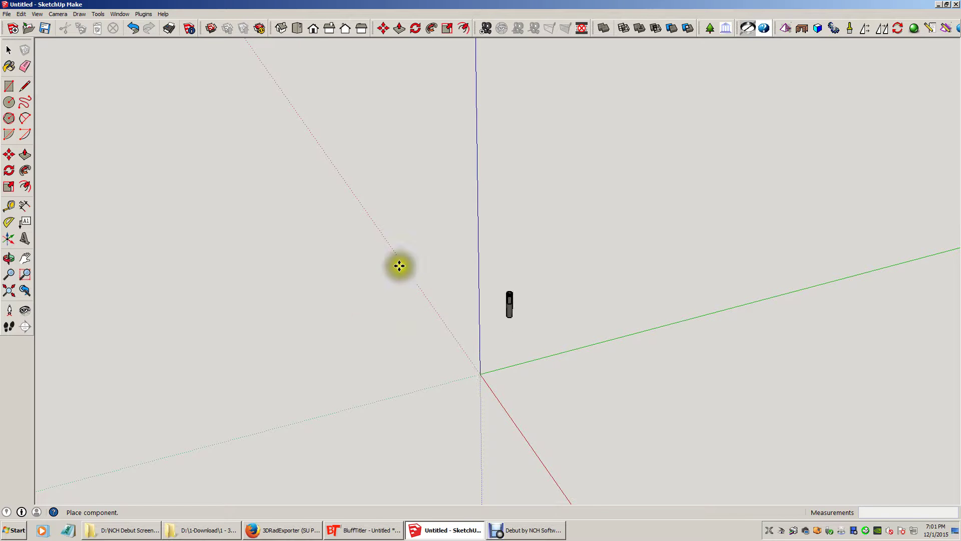
pyautogui.click(370, 312)
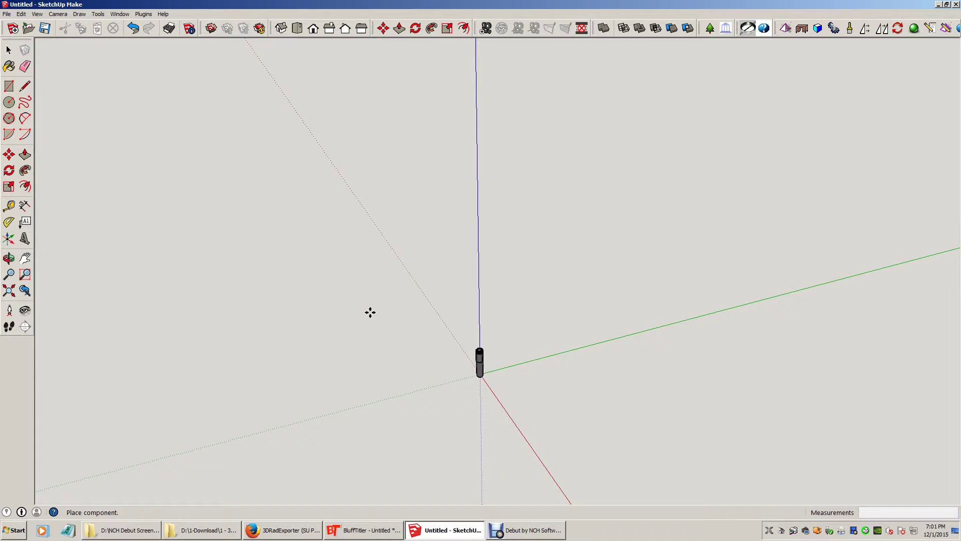
pyautogui.click(370, 313)
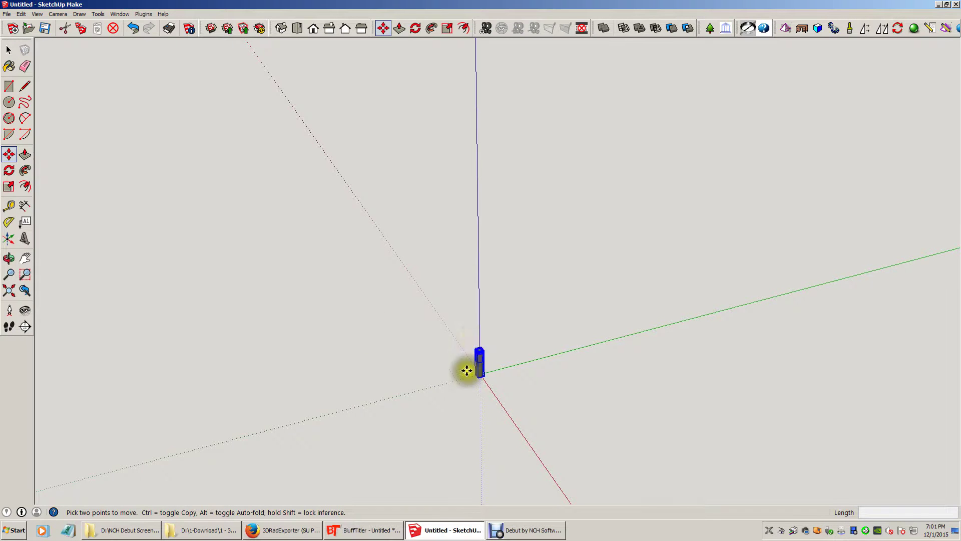
# Examine the placed microphone up close and from different angles with its selection cleared
pyautogui.scroll(5, 491, 408)
pyautogui.scroll(2, 422, 253)
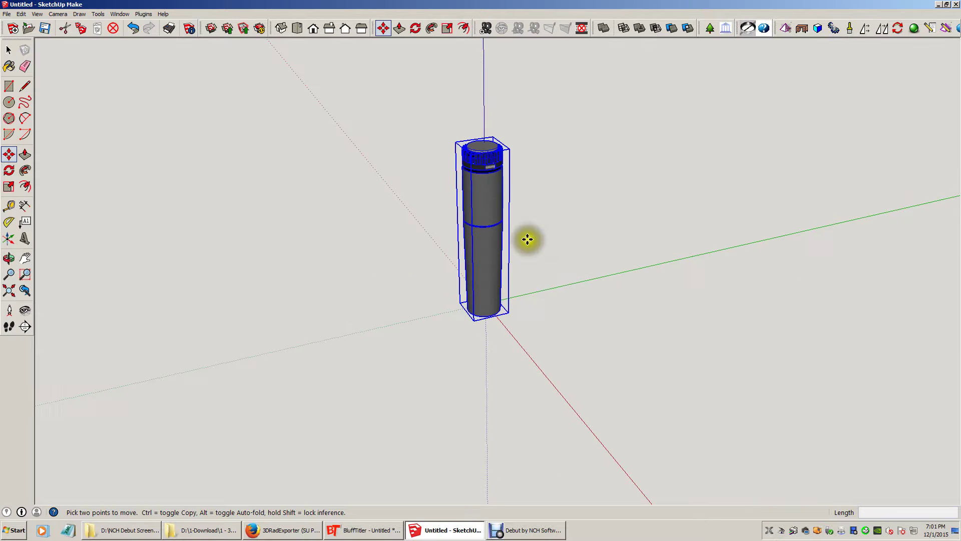
pyautogui.scroll(1, 563, 210)
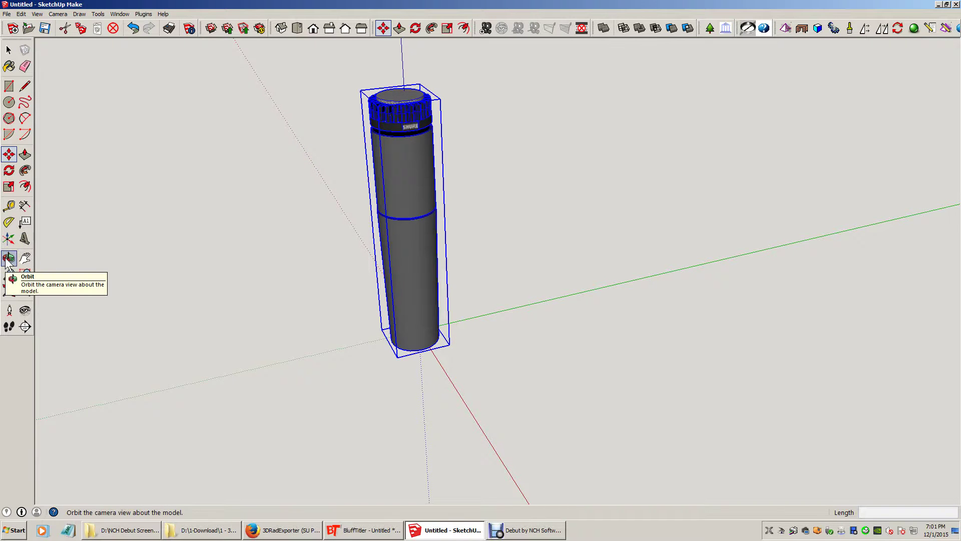
pyautogui.click(25, 258)
pyautogui.moveTo(200, 213); pyautogui.dragTo(262, 236)
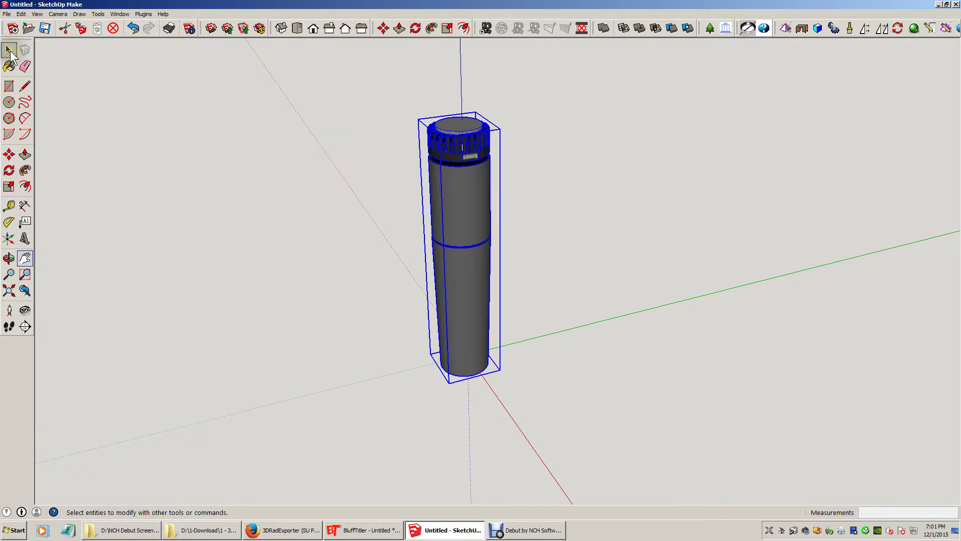
pyautogui.click(10, 51)
pyautogui.click(148, 113)
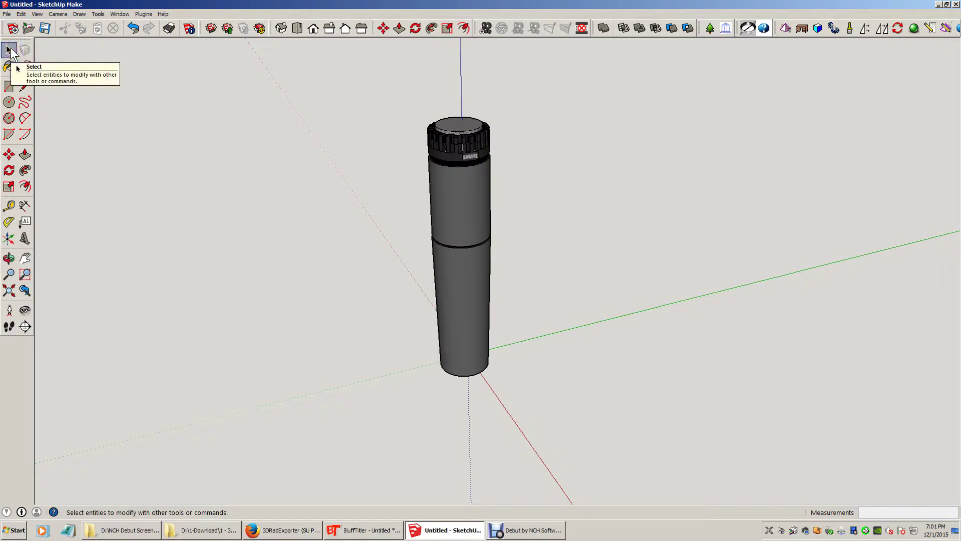
pyautogui.click(144, 77)
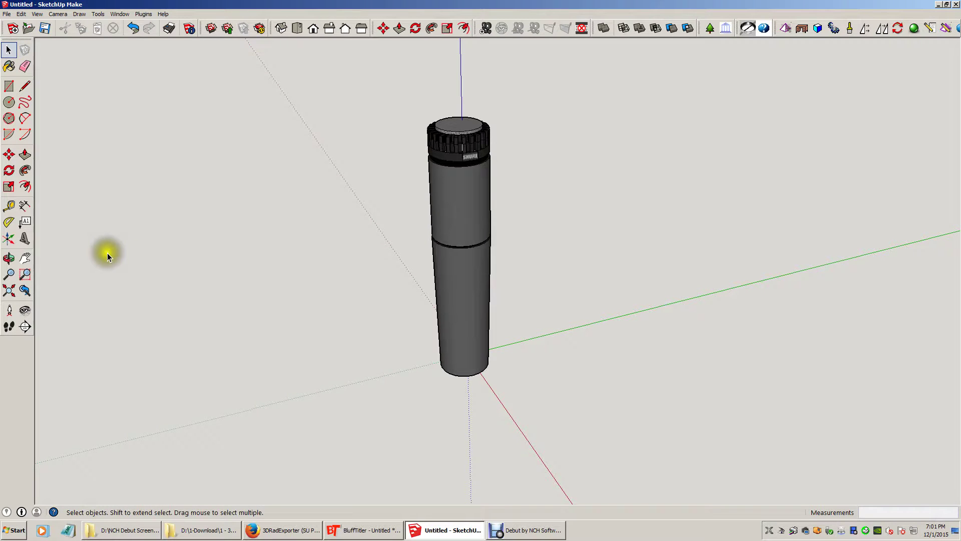
pyautogui.click(9, 258)
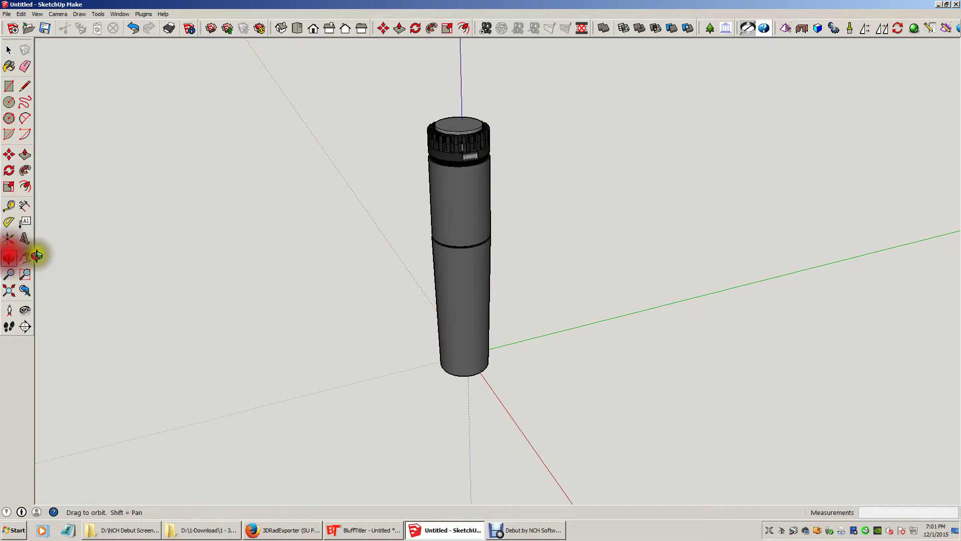
pyautogui.moveTo(623, 262); pyautogui.dragTo(705, 199)
pyautogui.moveTo(737, 245); pyautogui.dragTo(580, 275)
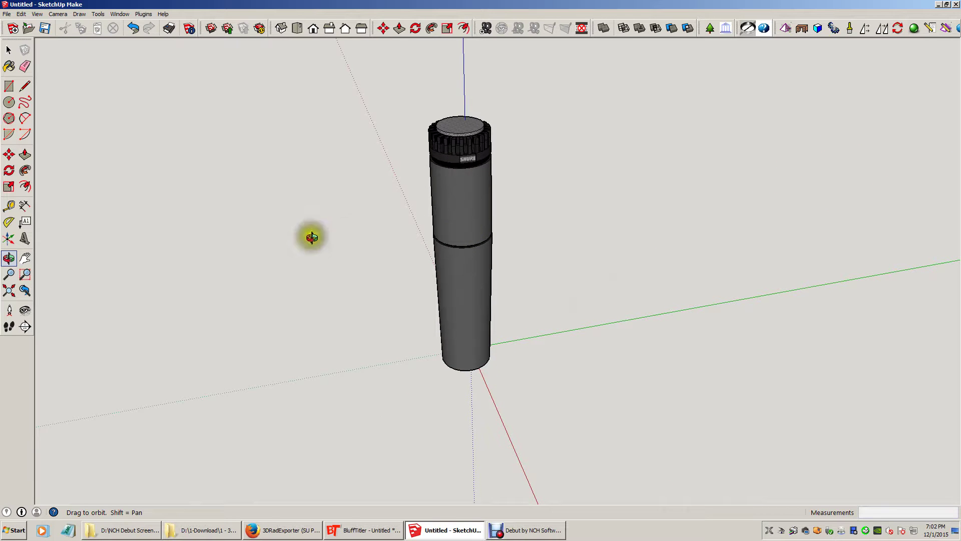
# Select the whole microphone and start the 3D Rad export as generic DirectX file (include backfaces)
pyautogui.click(9, 50)
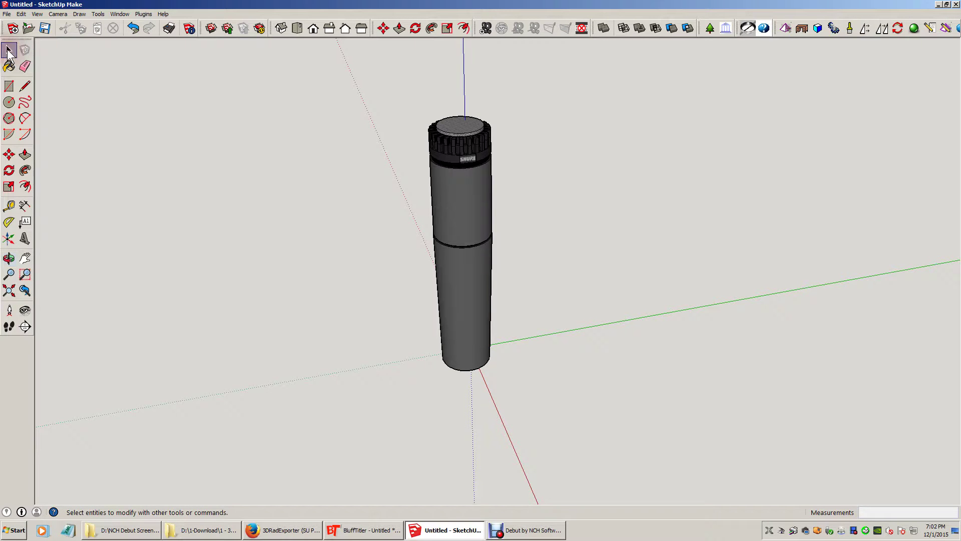
pyautogui.moveTo(344, 68); pyautogui.dragTo(580, 455)
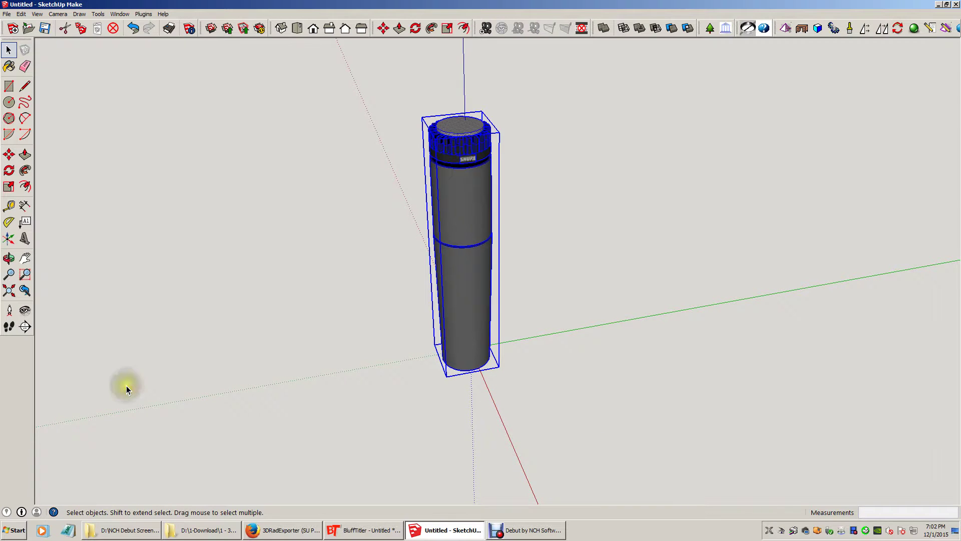
pyautogui.click(143, 14)
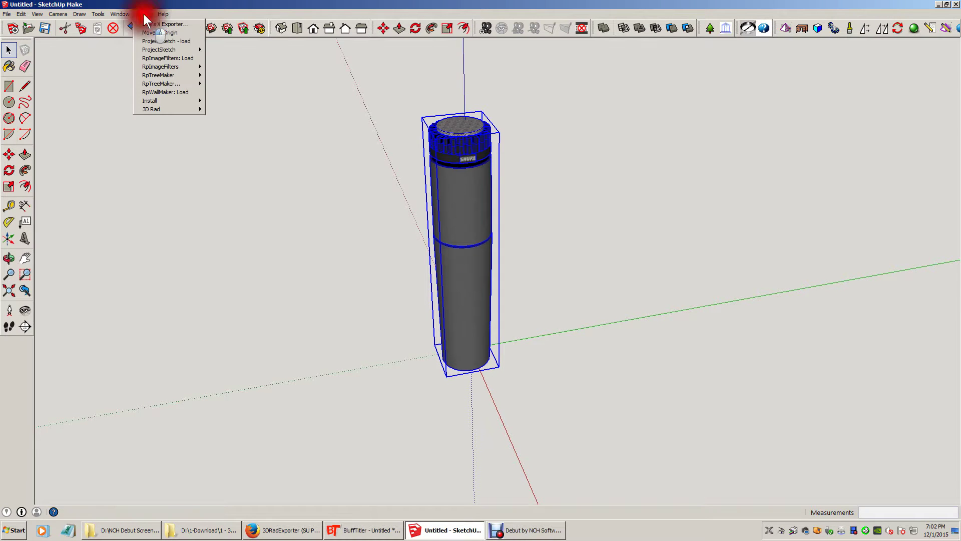
pyautogui.moveTo(153, 110)
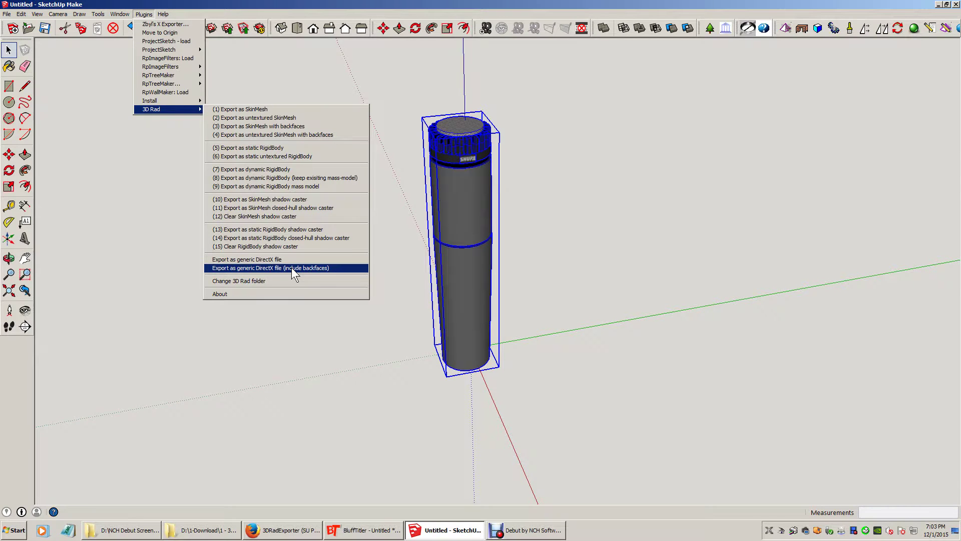
pyautogui.click(263, 268)
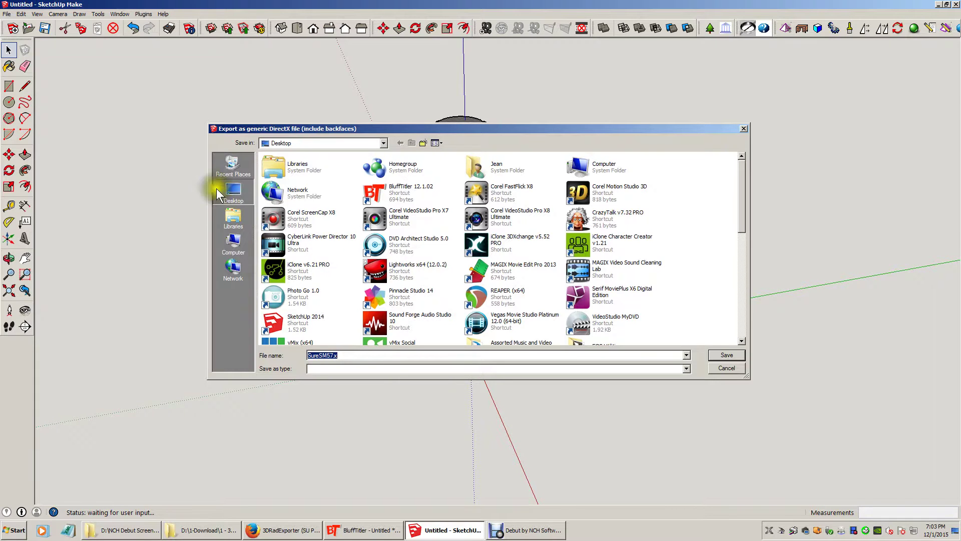
# Save the export to the Desktop as SureSM57.x, replace the existing file and dismiss the export message
pyautogui.click(231, 191)
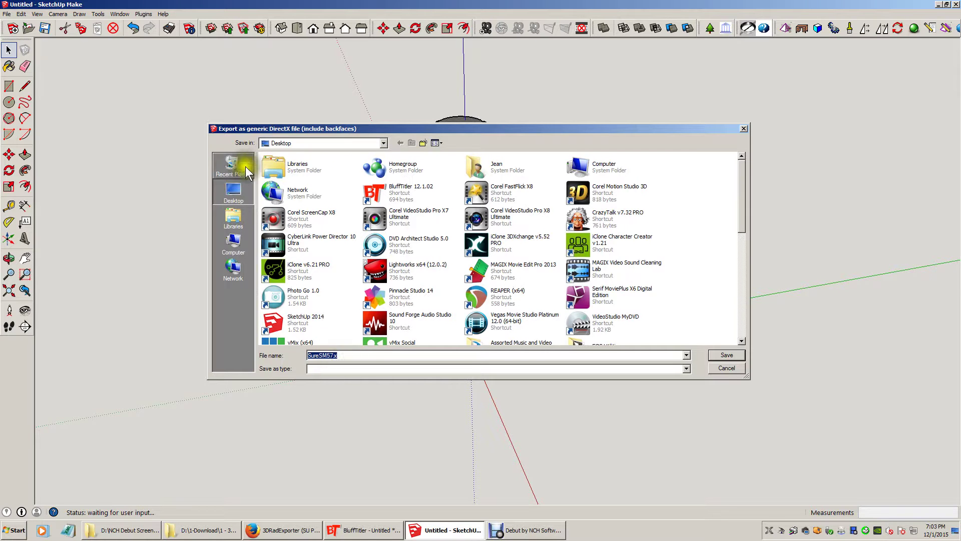
pyautogui.click(233, 193)
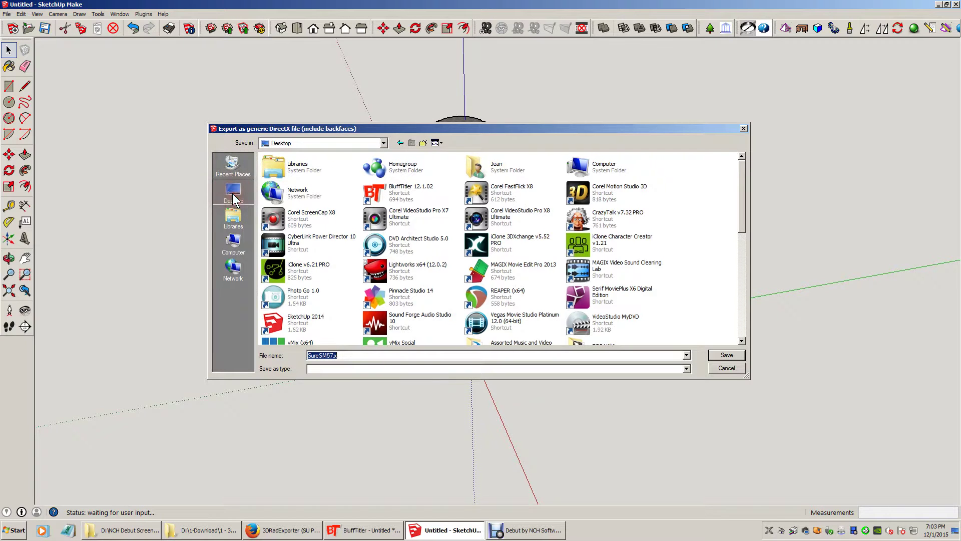
pyautogui.click(731, 356)
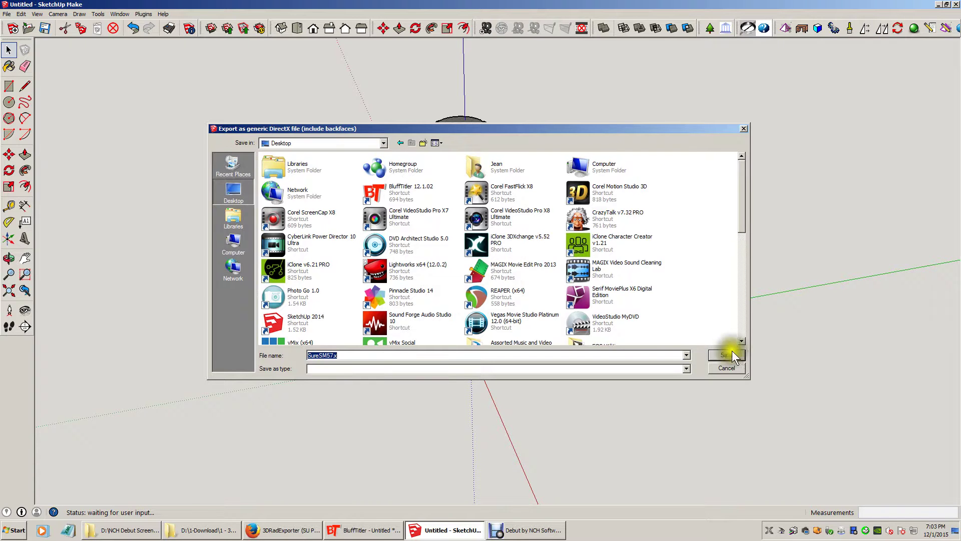
pyautogui.click(726, 357)
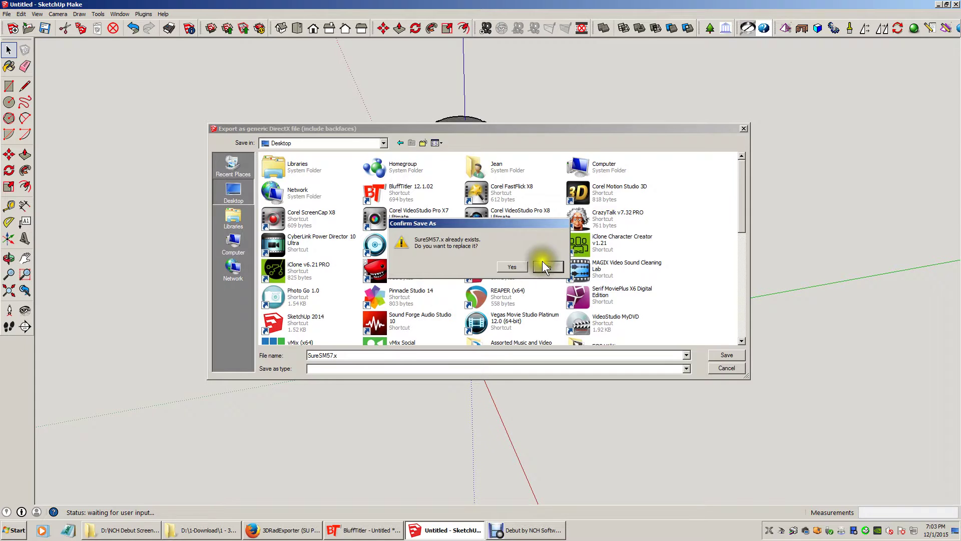
pyautogui.click(512, 265)
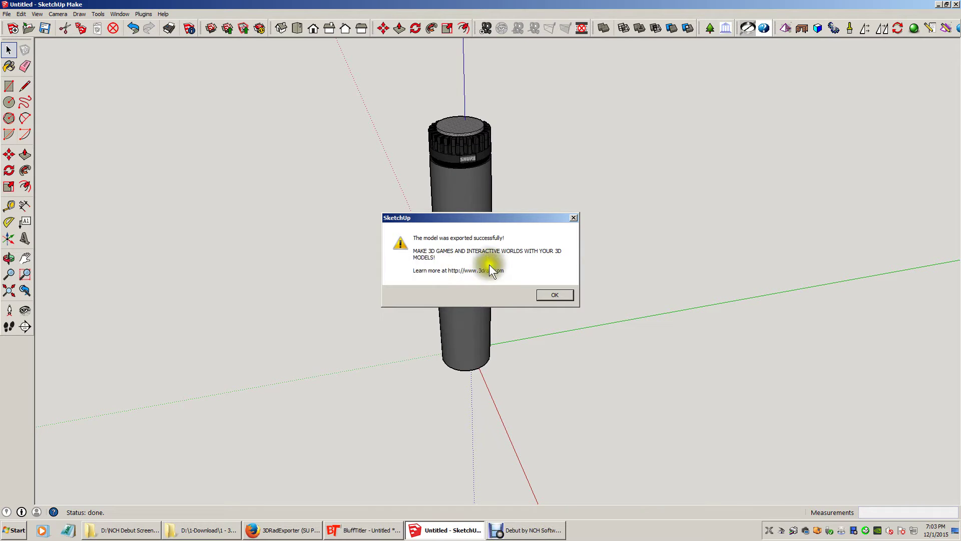
pyautogui.click(553, 296)
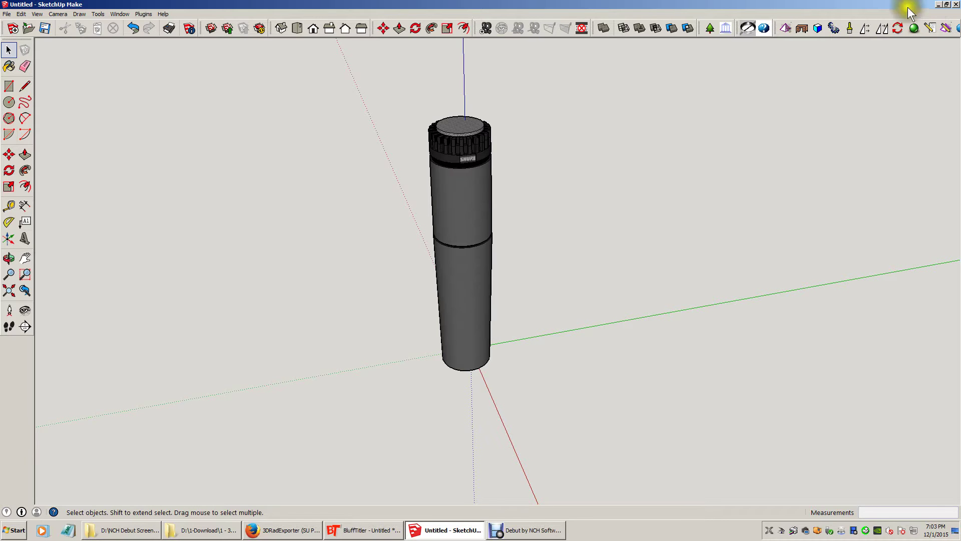
# Minimize SketchUp and switch to BluffTitler
pyautogui.click(938, 5)
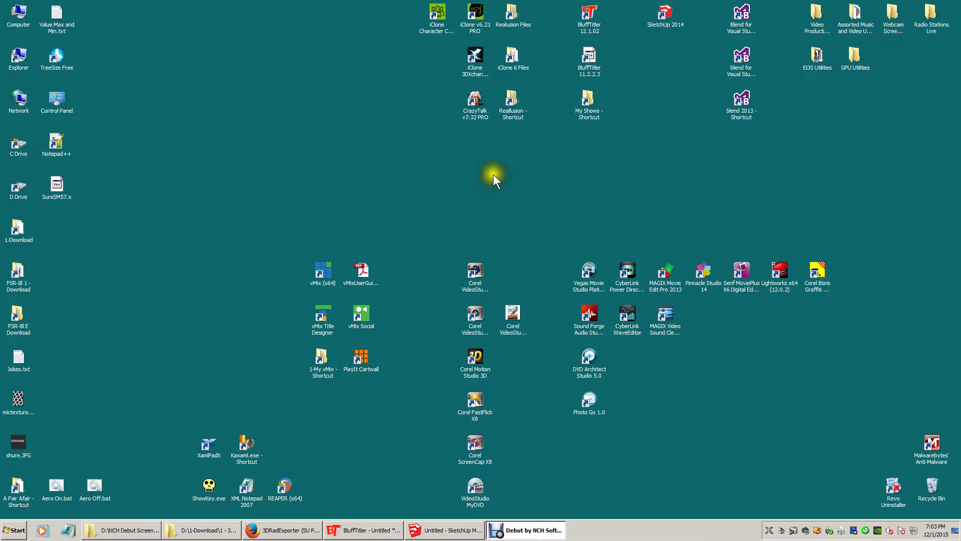
pyautogui.click(358, 532)
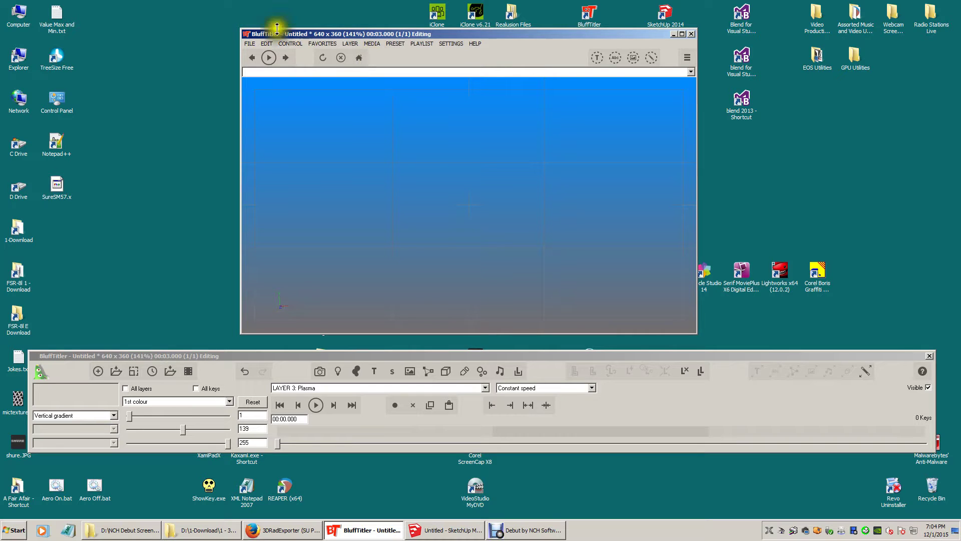
# Start a new show without saving the changes to the current one
pyautogui.click(249, 43)
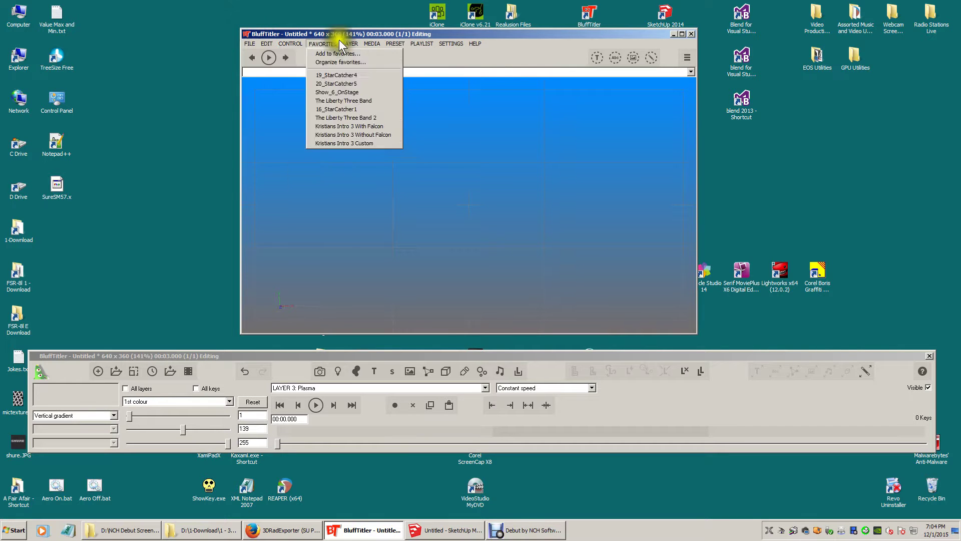
pyautogui.click(440, 33)
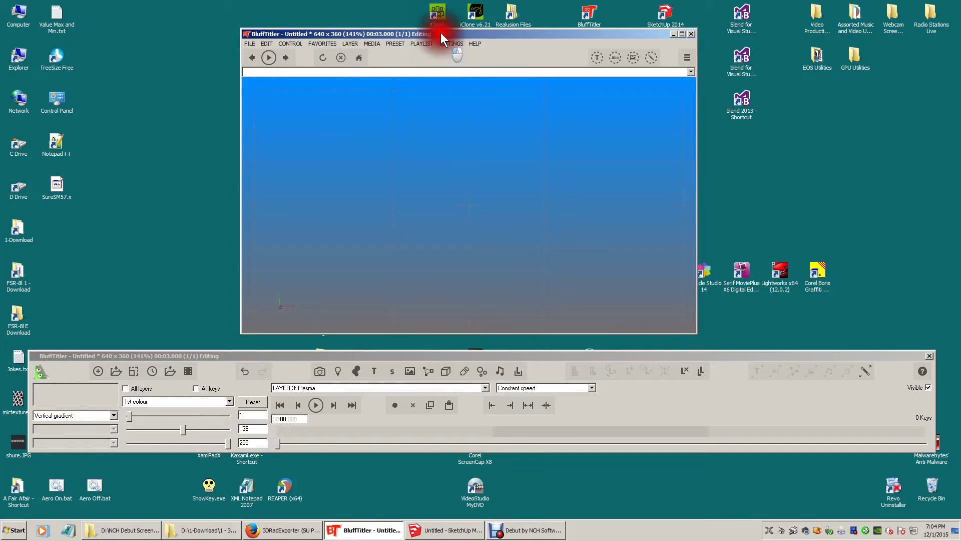
pyautogui.click(249, 43)
pyautogui.click(250, 54)
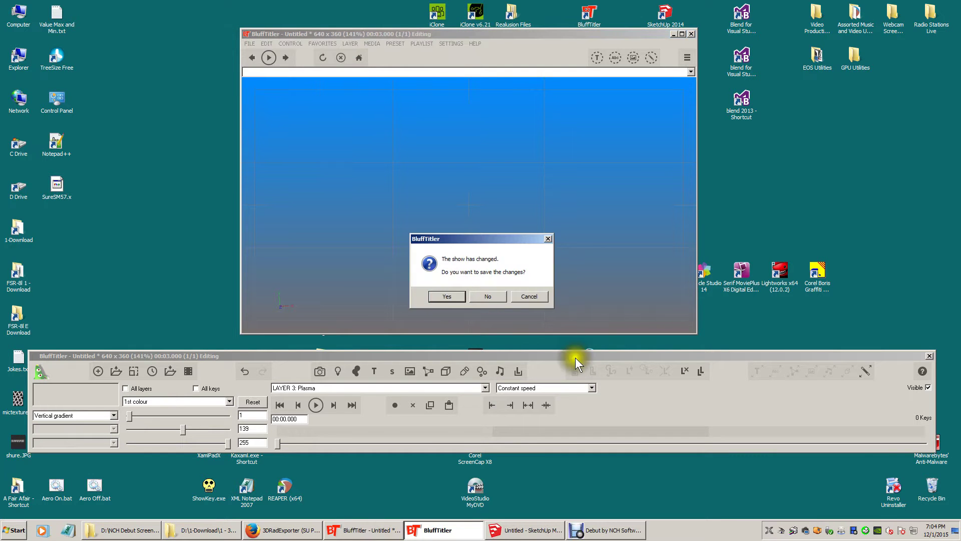
pyautogui.click(483, 295)
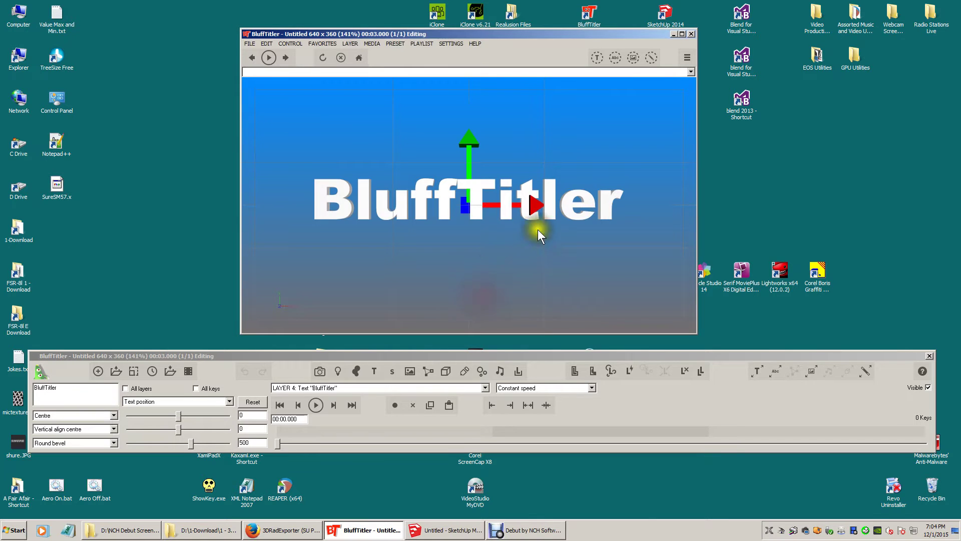
# Delete the default "BluffTitler" text layer from the new show
pyautogui.click(477, 187)
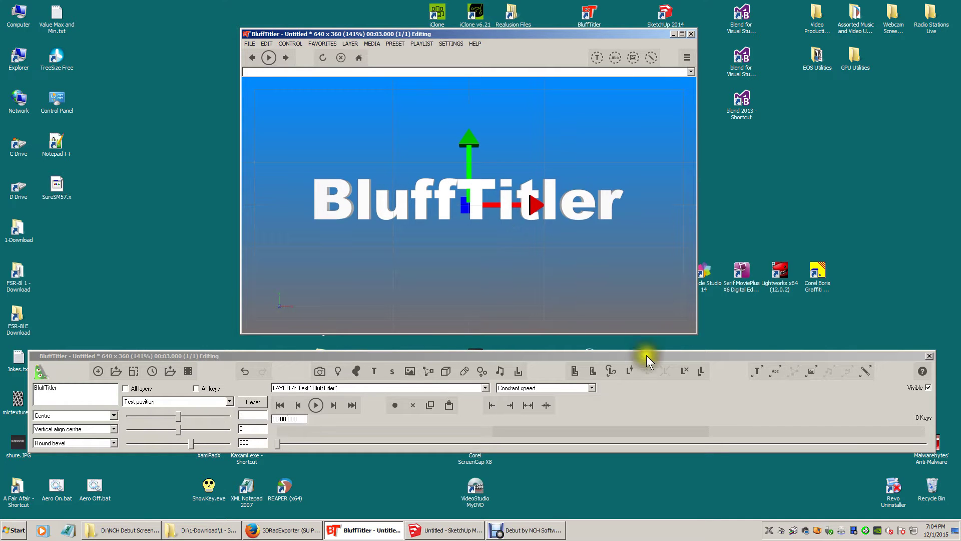
pyautogui.click(684, 372)
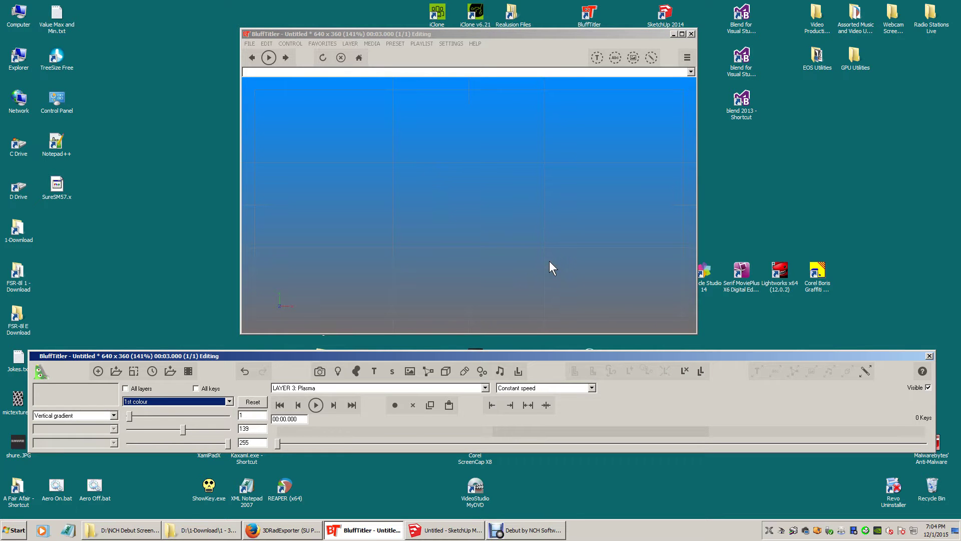
pyautogui.click(510, 216)
# Add a model layer that loads SureSM57.x from the Desktop
pyautogui.click(446, 371)
pyautogui.click(447, 371)
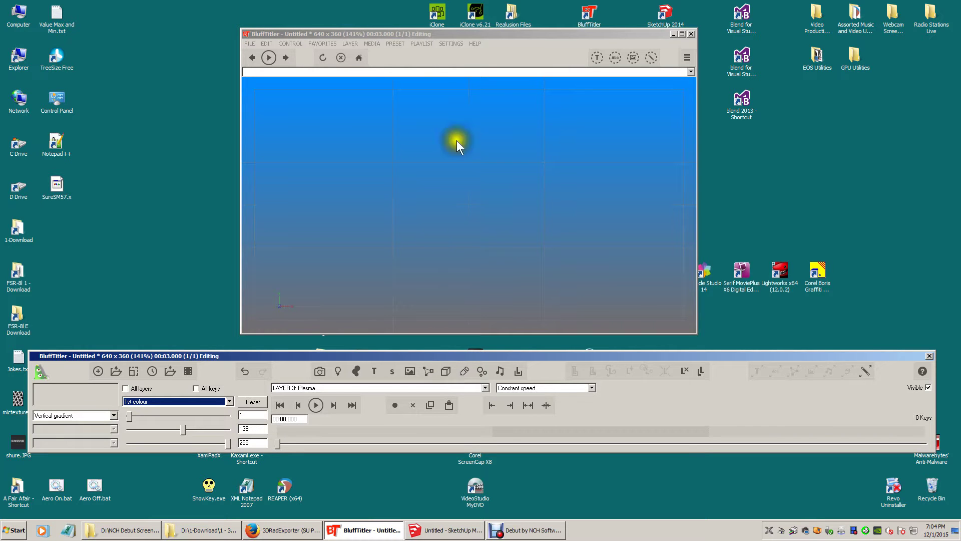
pyautogui.click(350, 44)
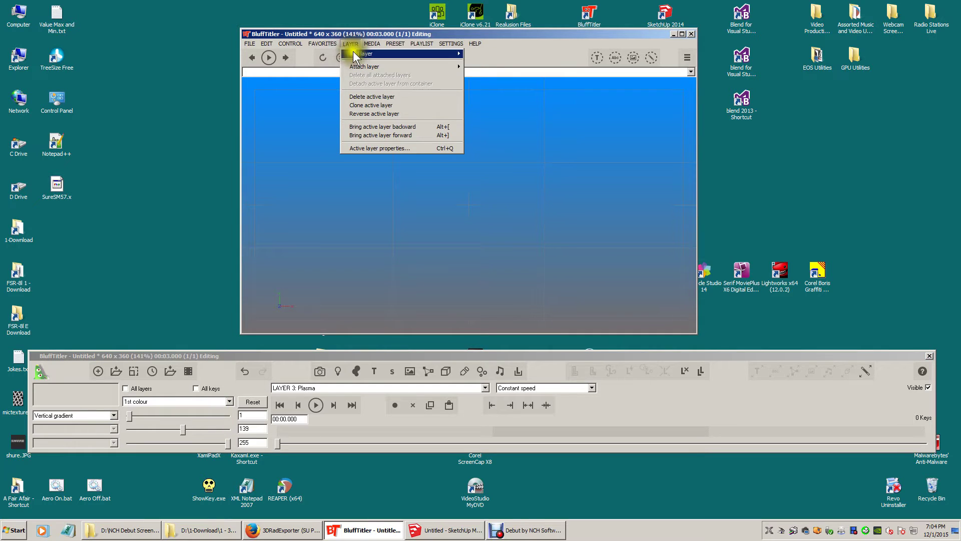
pyautogui.moveTo(354, 54)
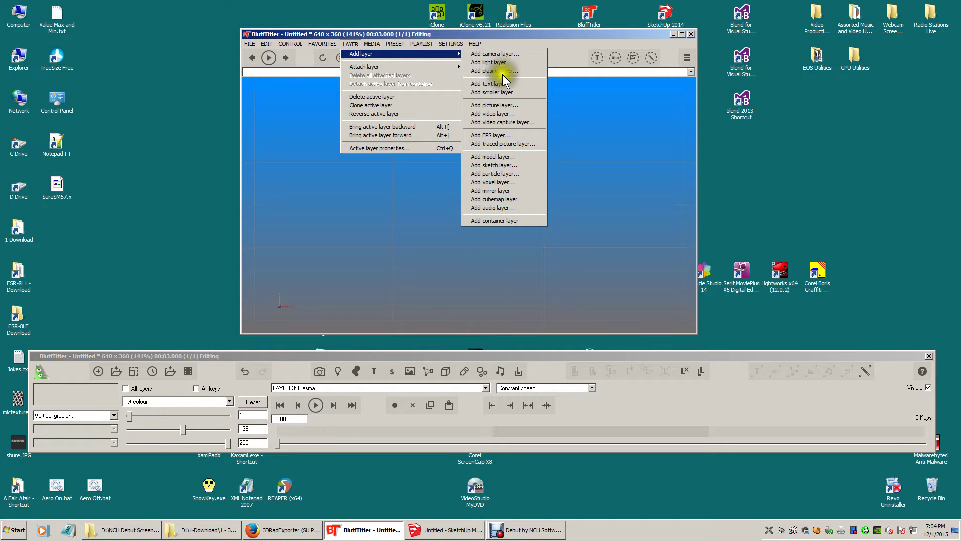
pyautogui.click(488, 156)
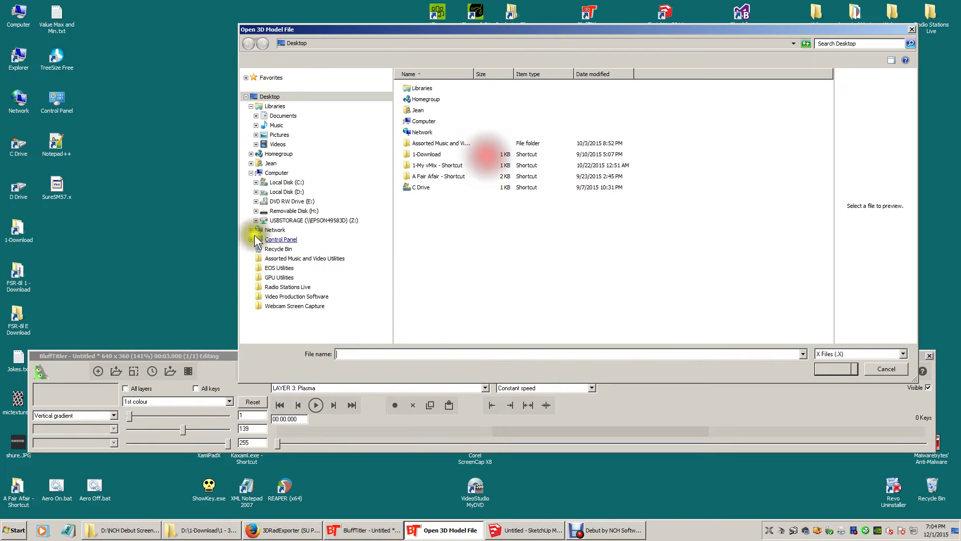
pyautogui.click(251, 231)
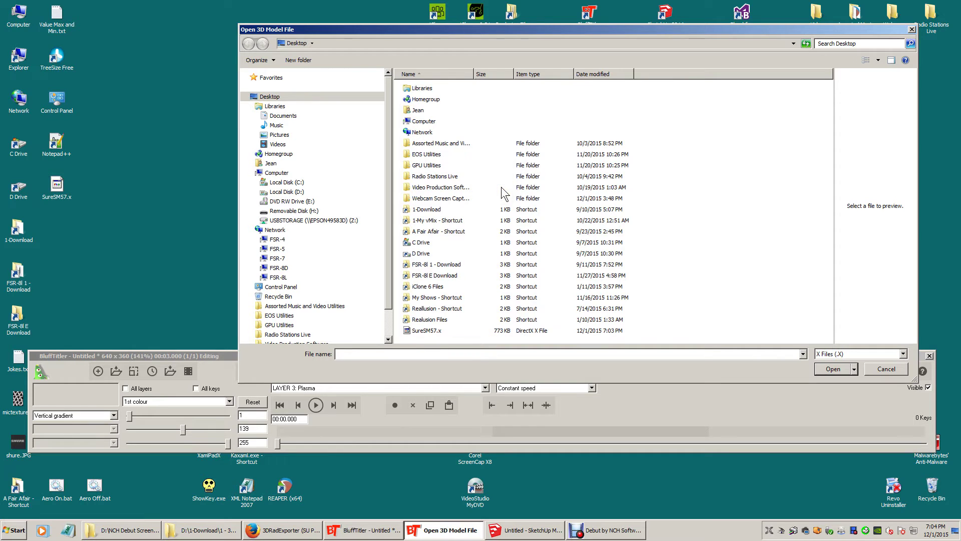
pyautogui.click(269, 98)
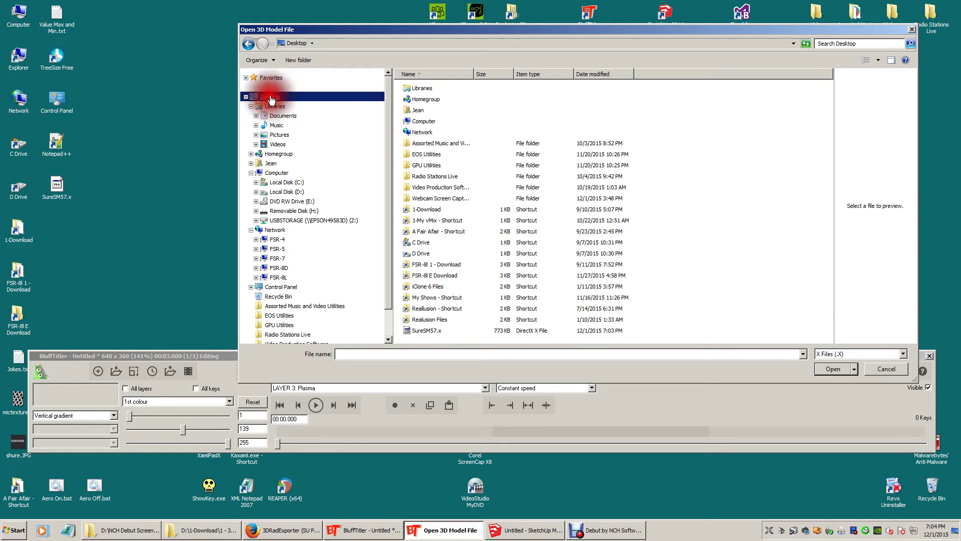
pyautogui.click(423, 331)
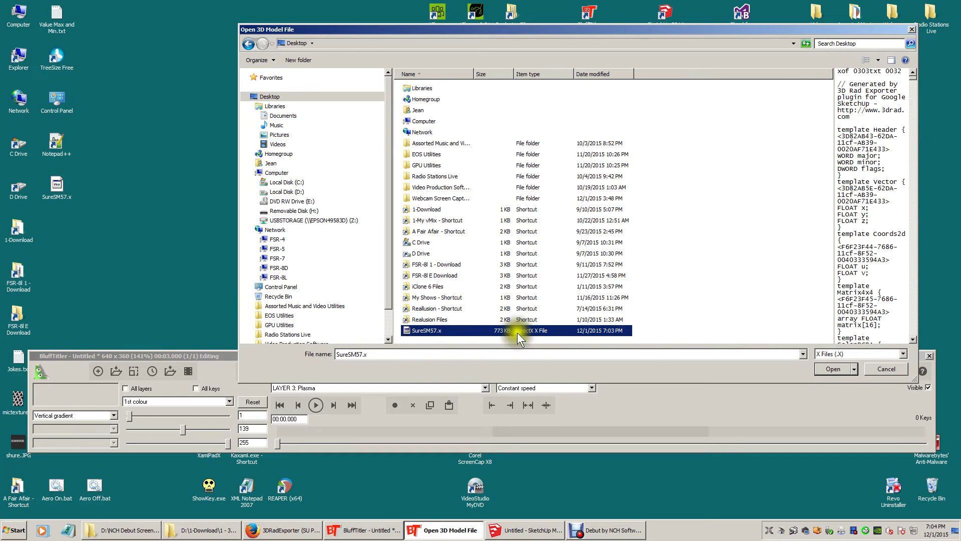
pyautogui.click(832, 369)
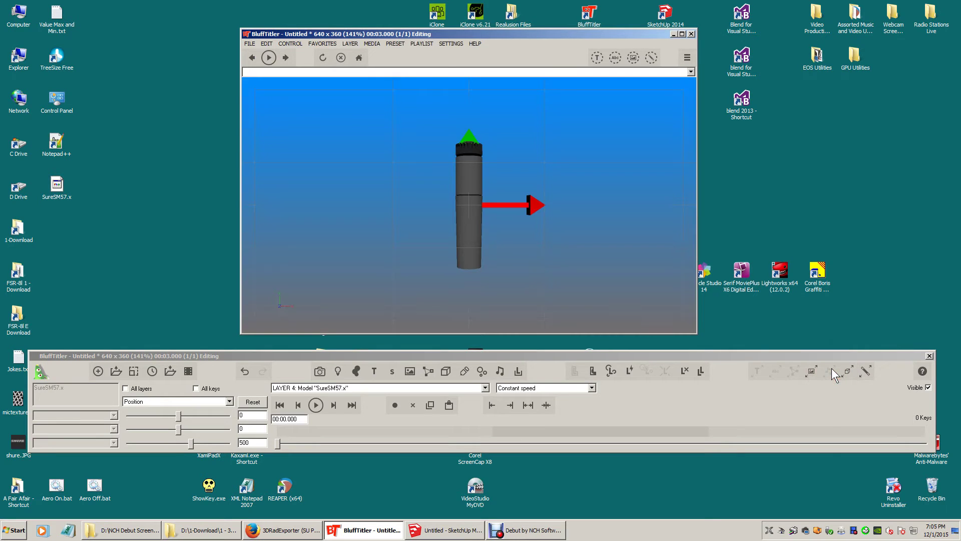
pyautogui.click(553, 320)
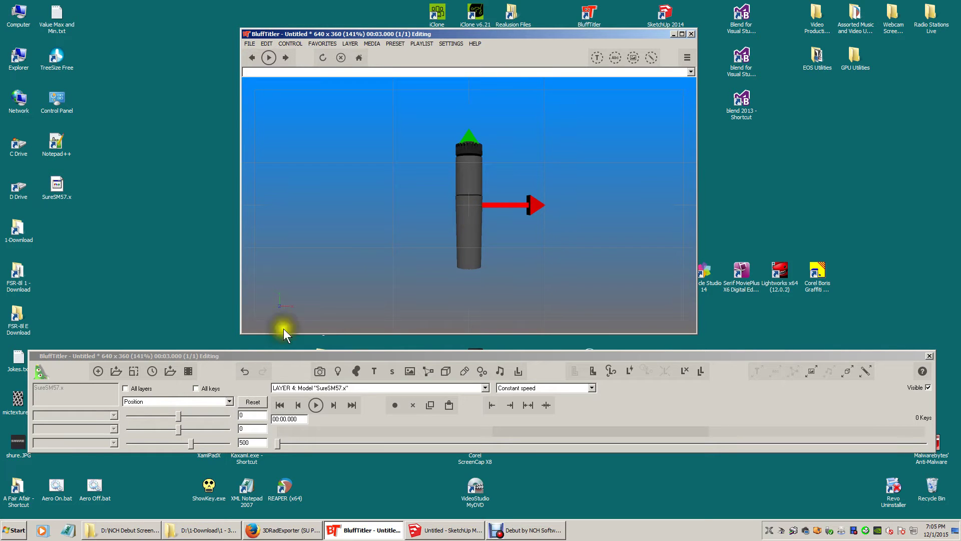
pyautogui.click(329, 388)
pyautogui.click(326, 395)
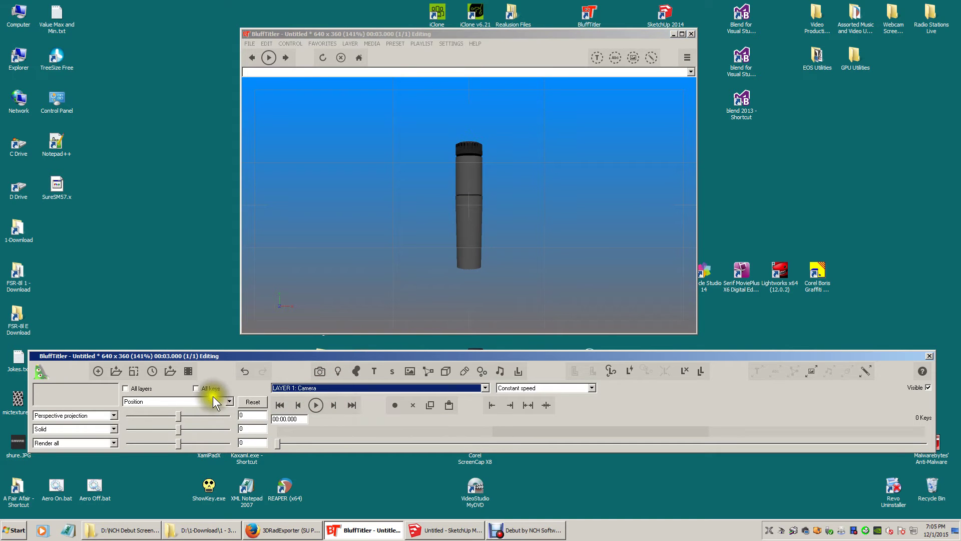
pyautogui.click(197, 401)
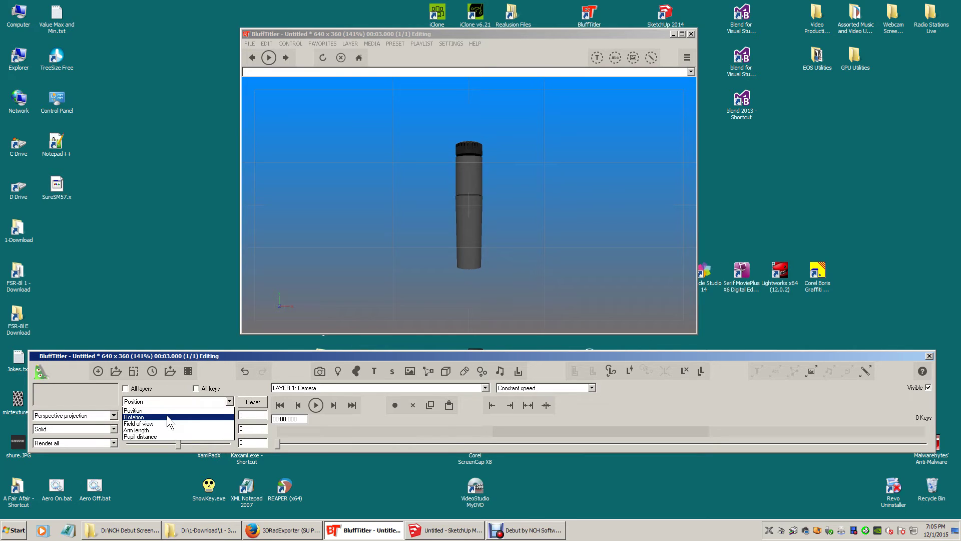
# Make the SureSM57.x model layer active and rotate the microphone freehand to about 54, -70 and 0 degrees
pyautogui.click(368, 386)
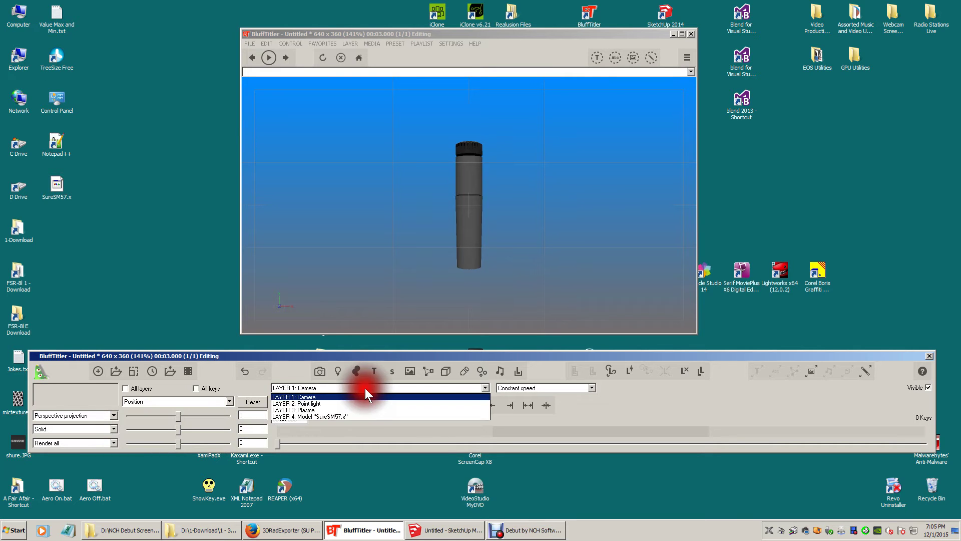
pyautogui.click(317, 416)
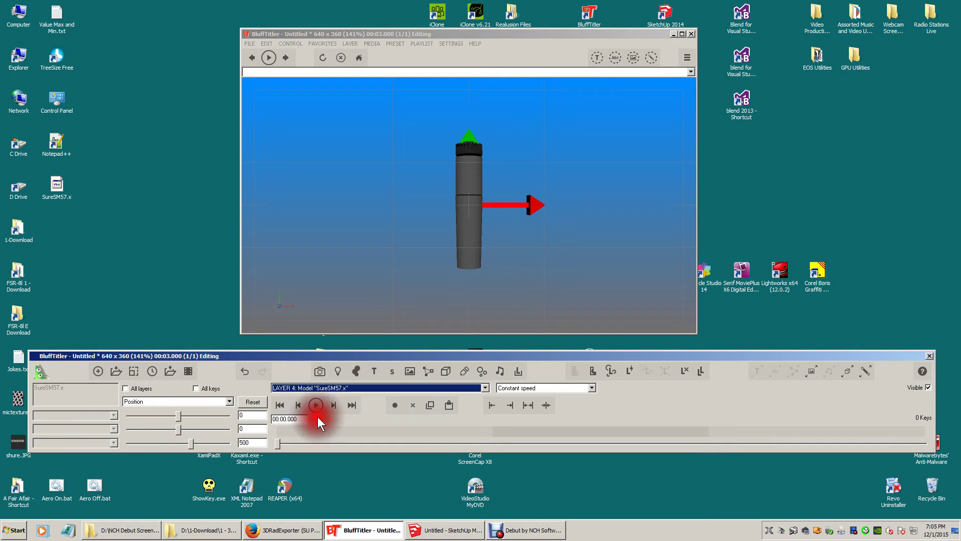
pyautogui.click(179, 400)
pyautogui.click(169, 417)
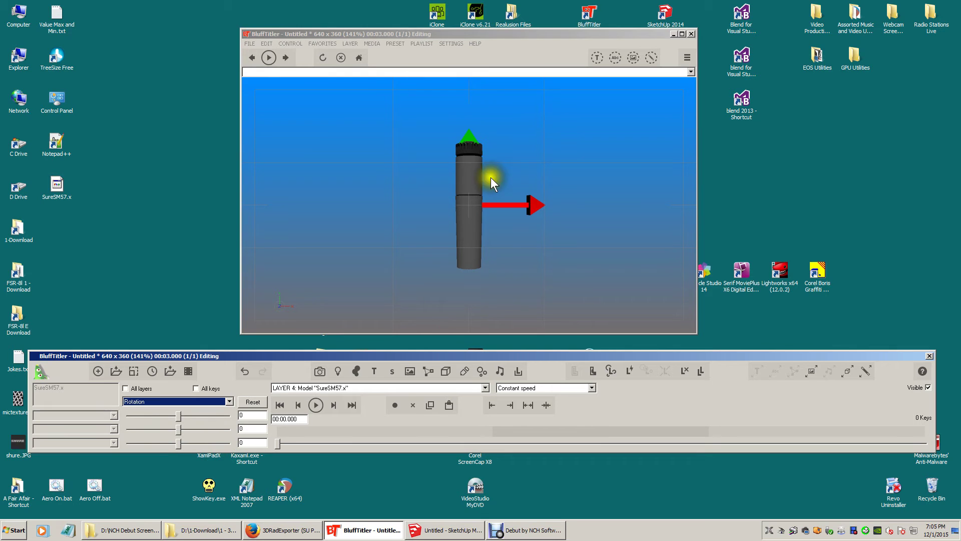
pyautogui.moveTo(475, 173); pyautogui.dragTo(380, 374)
pyautogui.moveTo(470, 391); pyautogui.dragTo(530, 238)
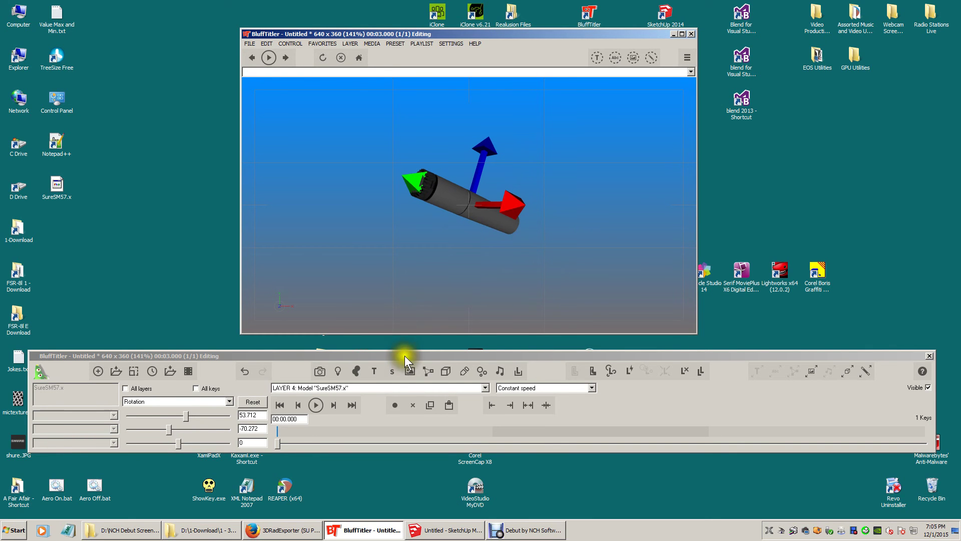
pyautogui.click(540, 253)
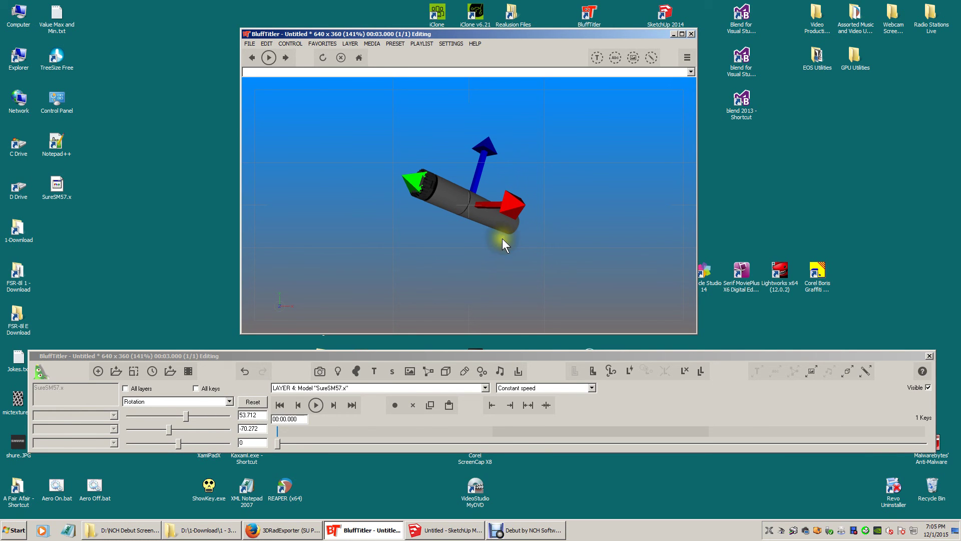